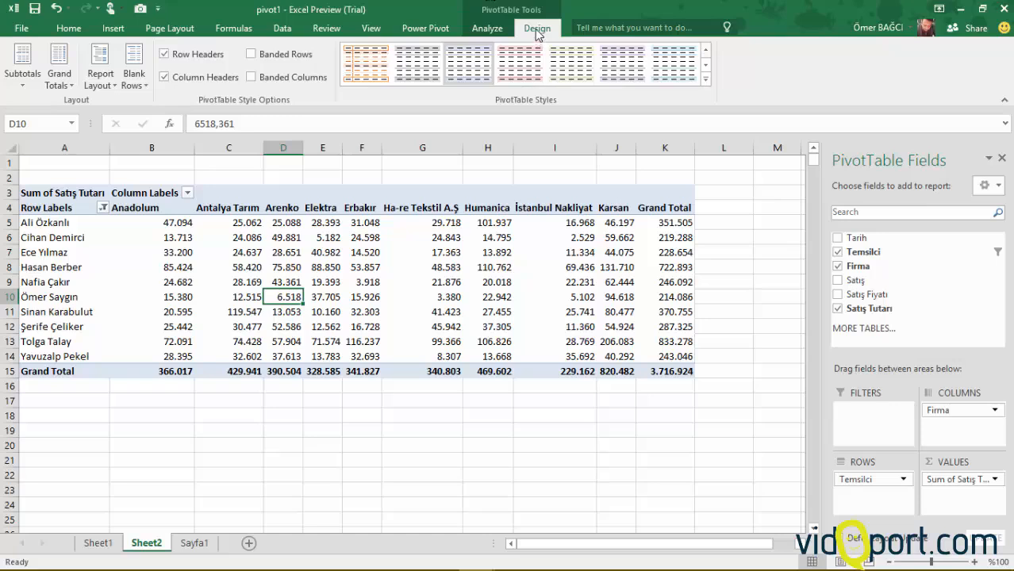
Look through the light, medium and dark PivotTable styles and view the settings for creating a new PivotTable style, without creating one
click(346, 284)
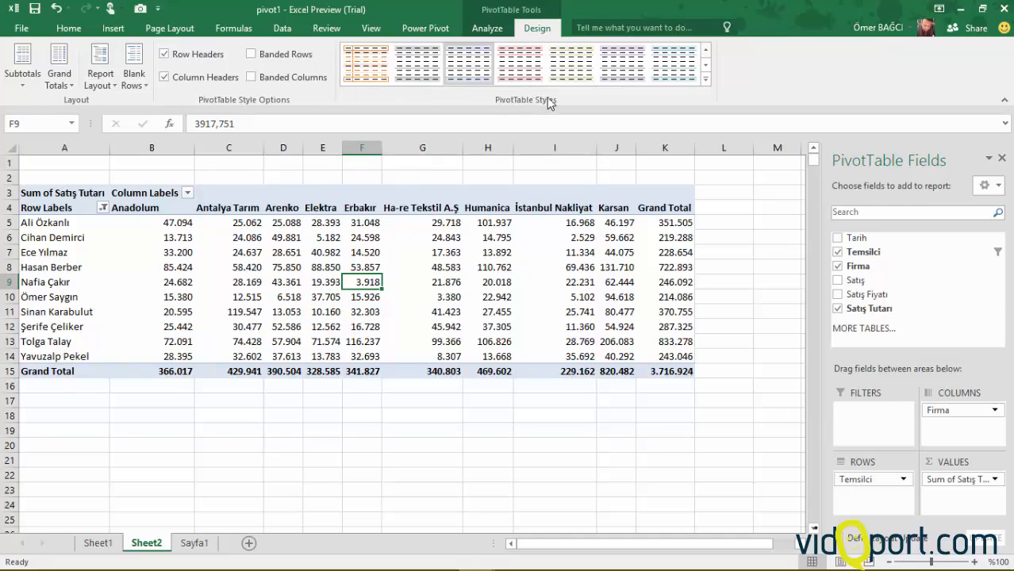
click(705, 78)
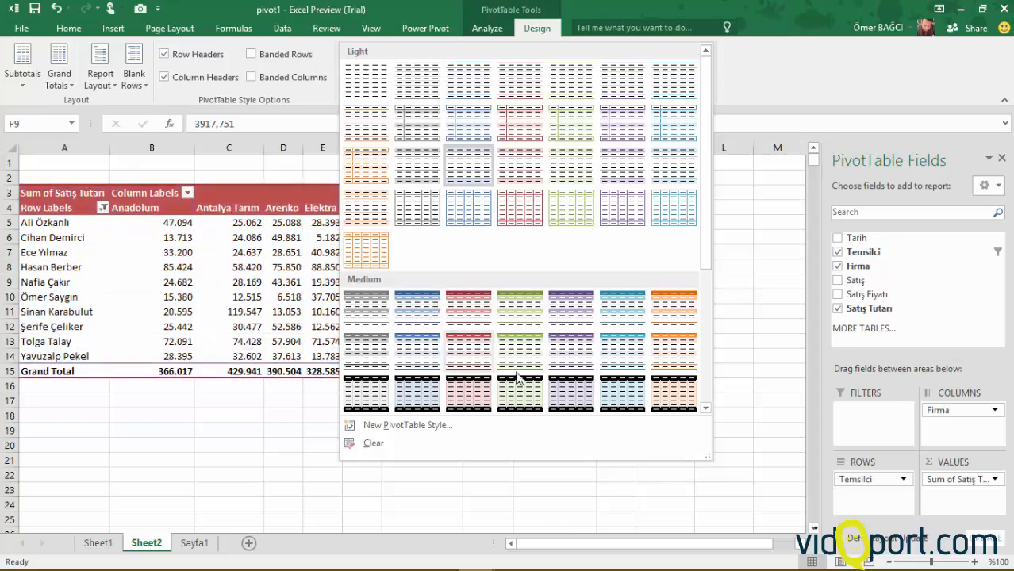
scroll(666, 139, down, 3)
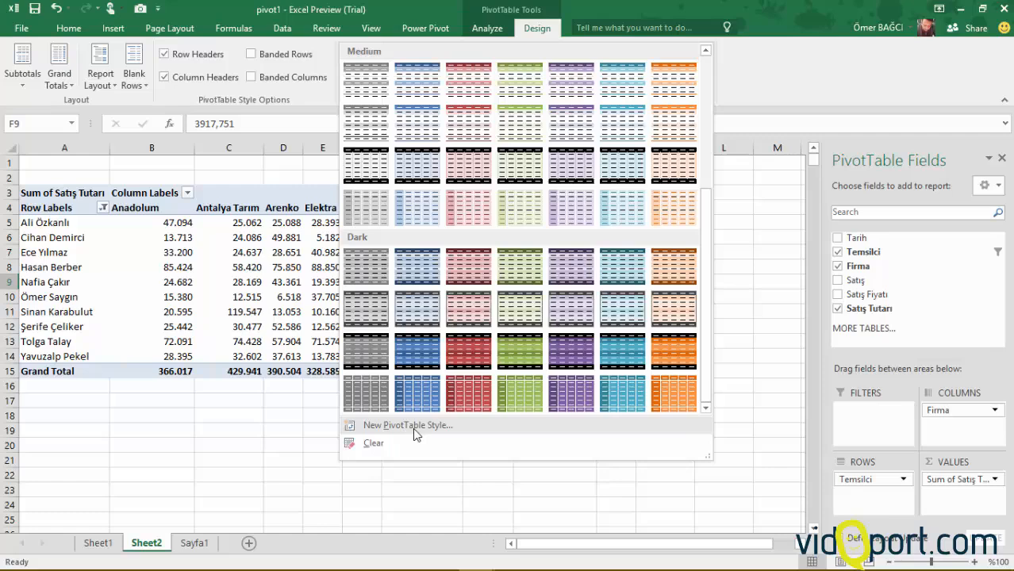
click(413, 428)
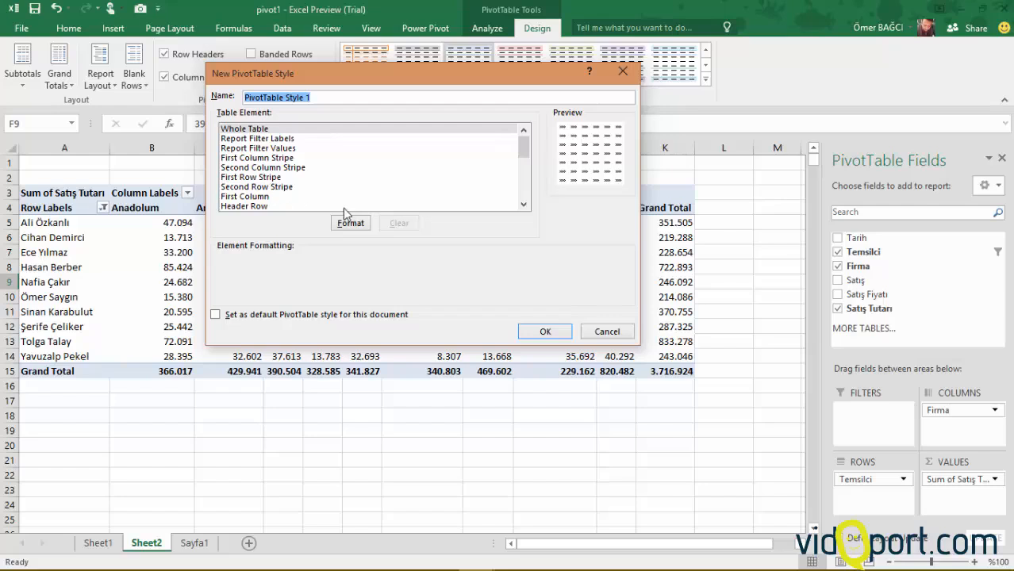
click(625, 332)
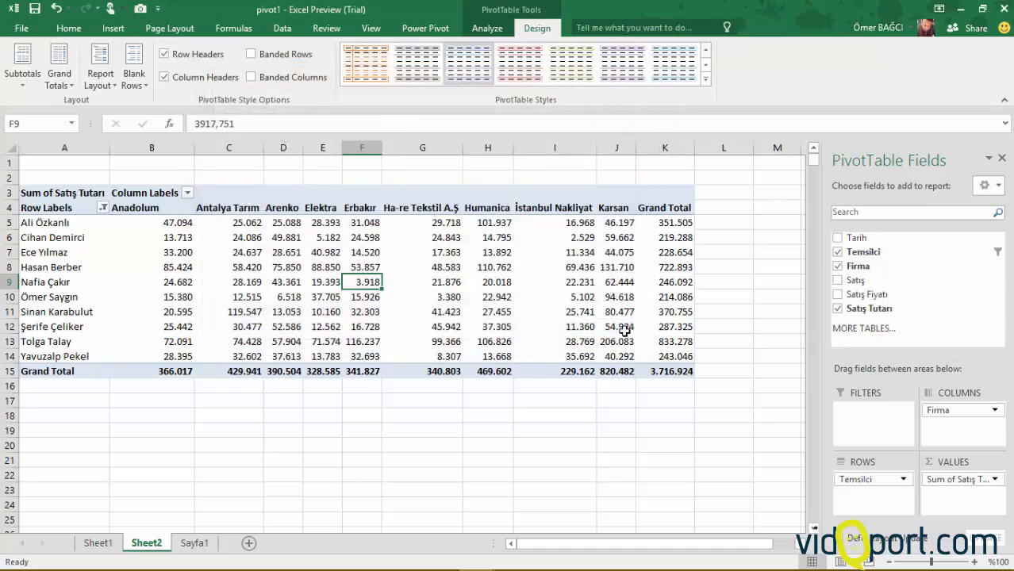
Examine the cell styles available for a value cell in the pivot table without applying any
click(213, 291)
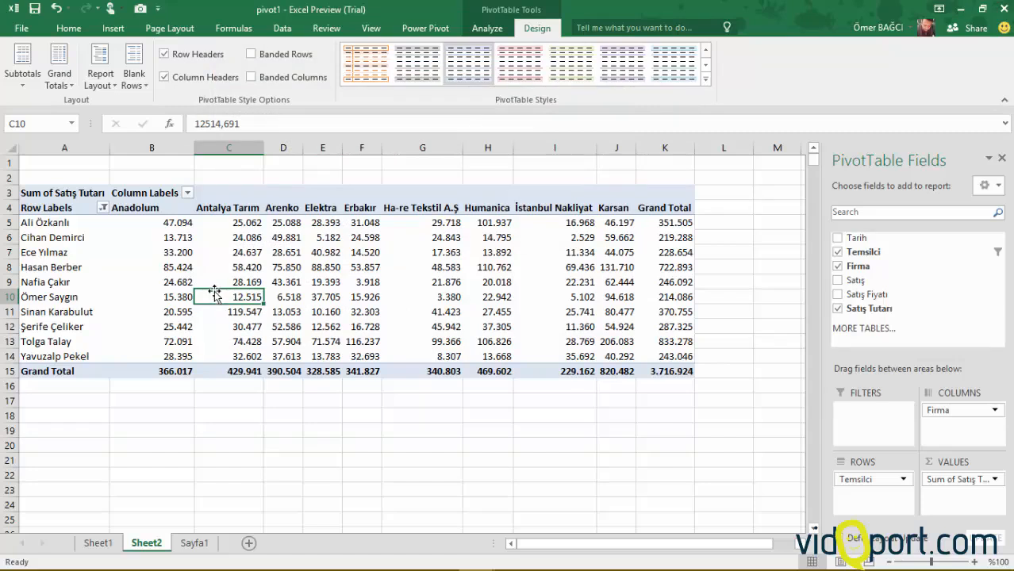
click(275, 310)
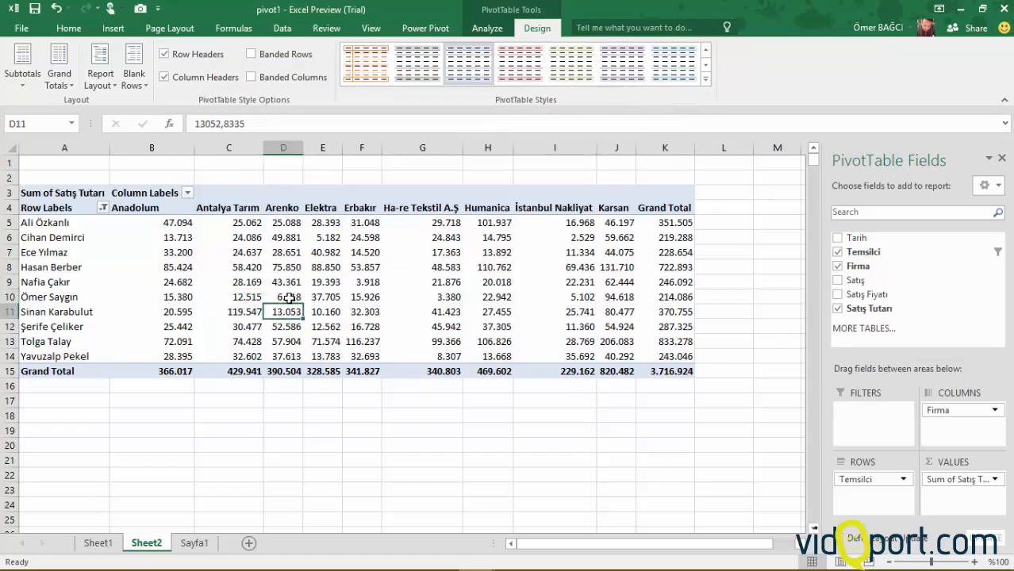
click(68, 28)
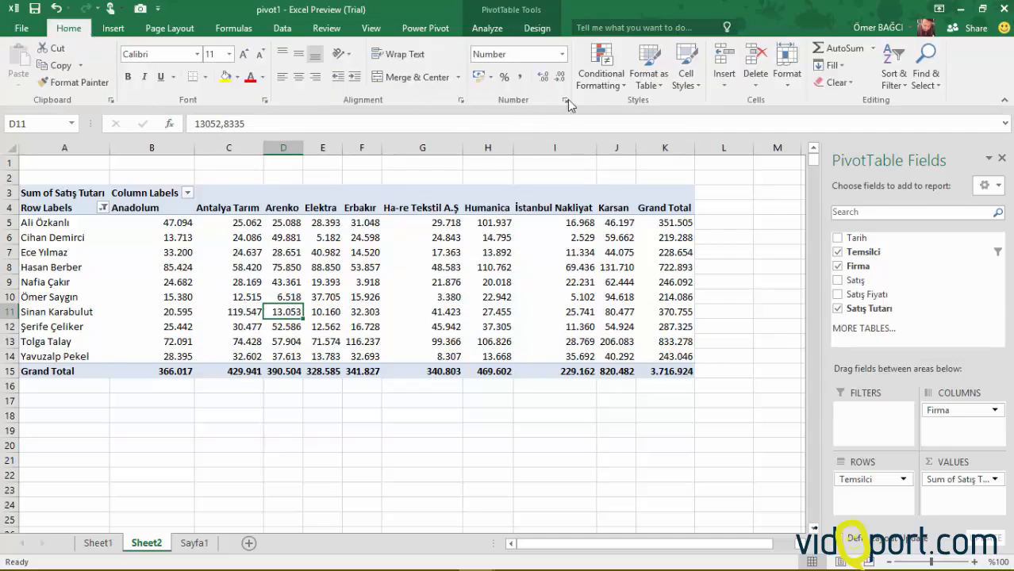
click(697, 83)
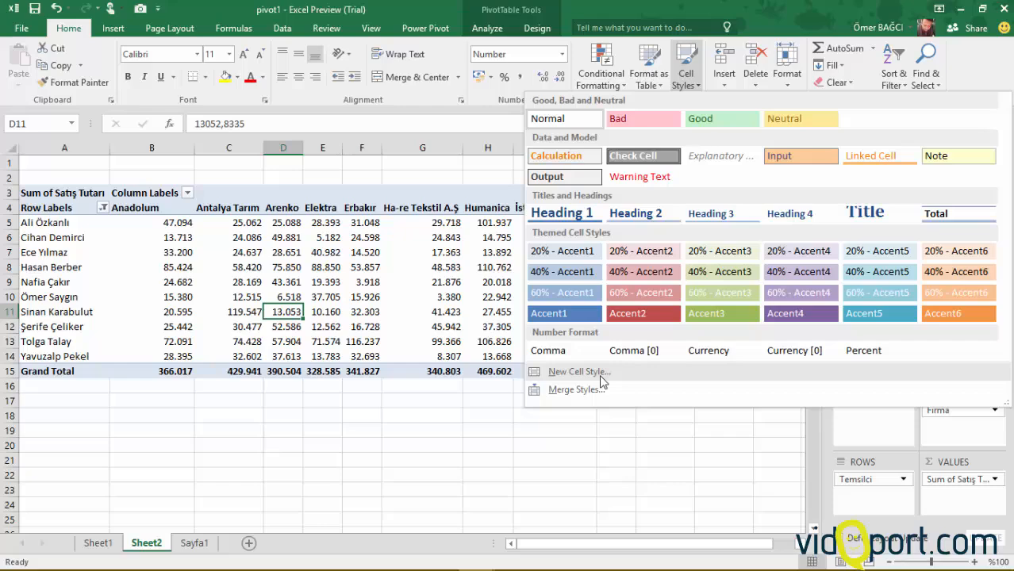
click(248, 271)
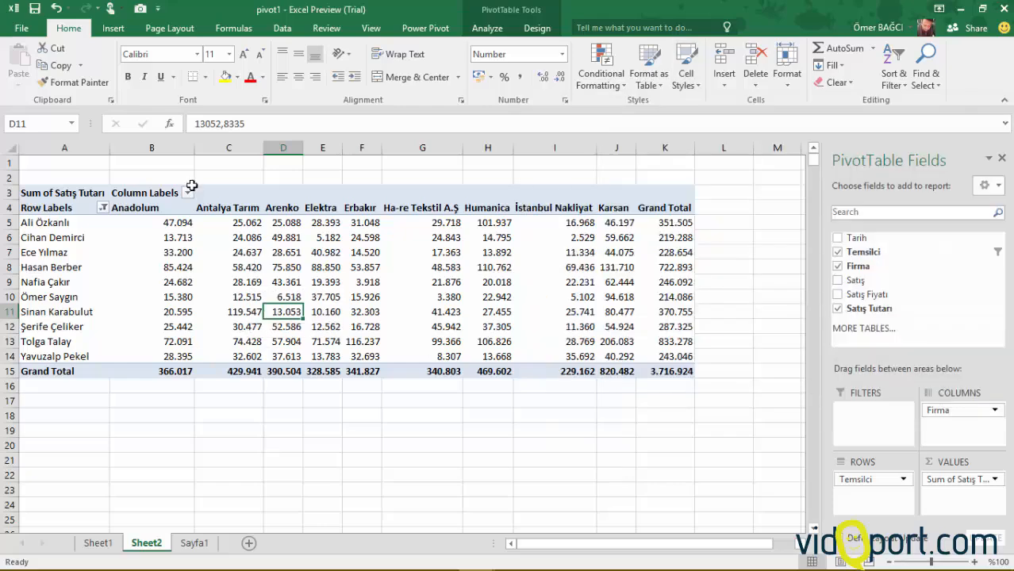
Review the PivotTable style gallery again for a value cell in the Erbakır column, without choosing a style
click(362, 282)
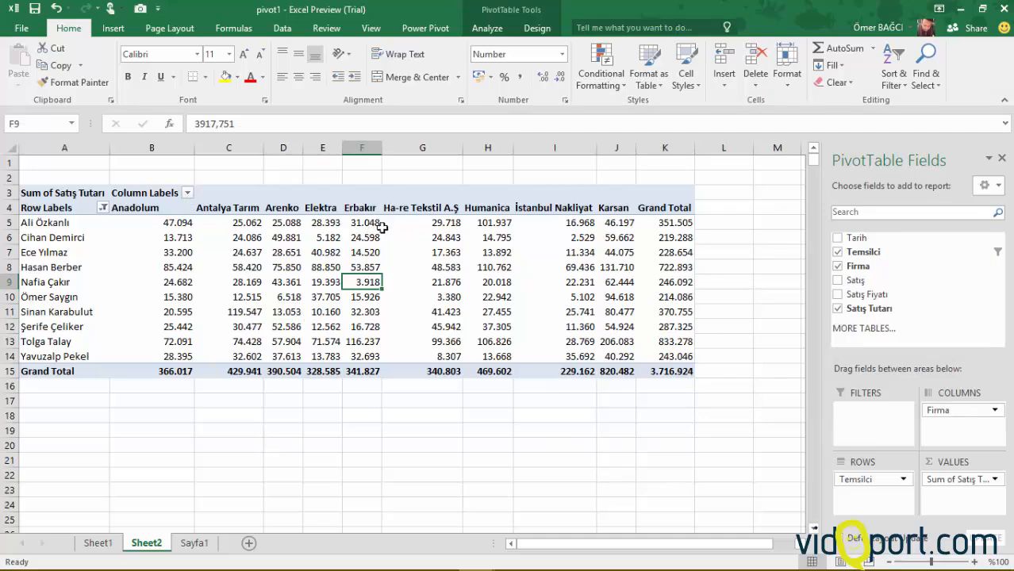
click(347, 267)
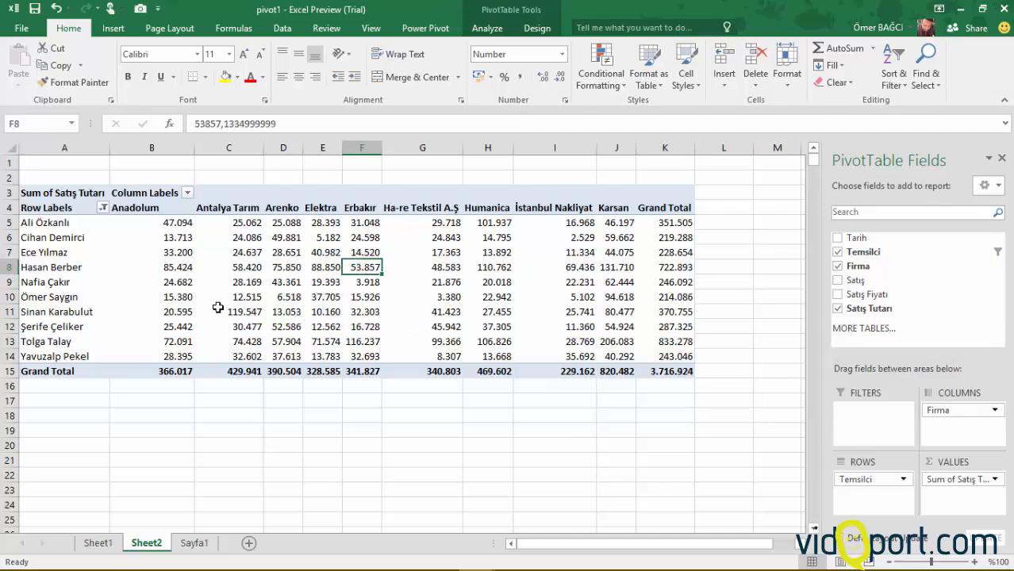
click(540, 30)
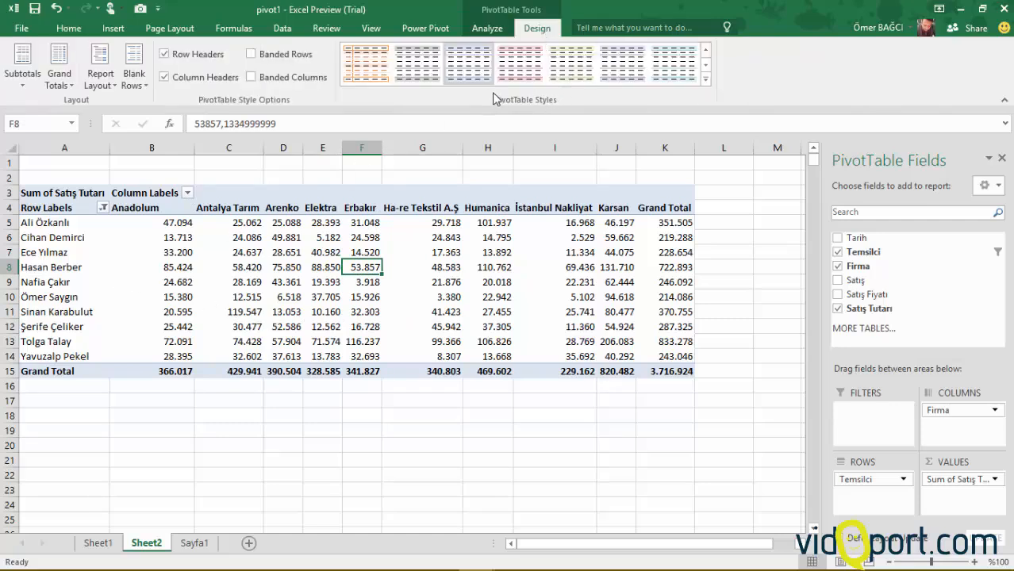
click(705, 81)
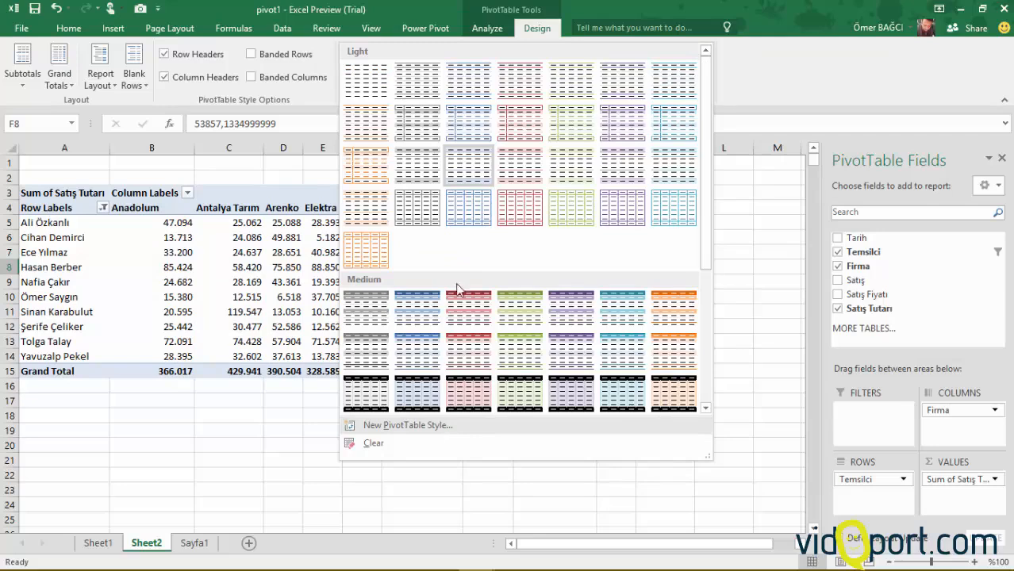
click(266, 275)
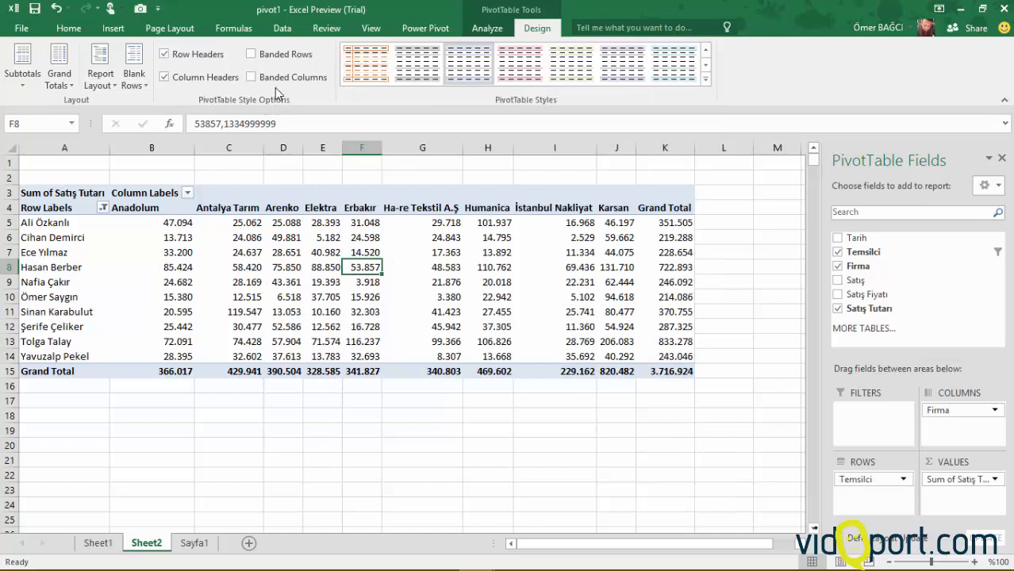
Try banded rows and banded columns on the pivot table, ending with only banded columns enabled
drag(191, 268, 226, 267)
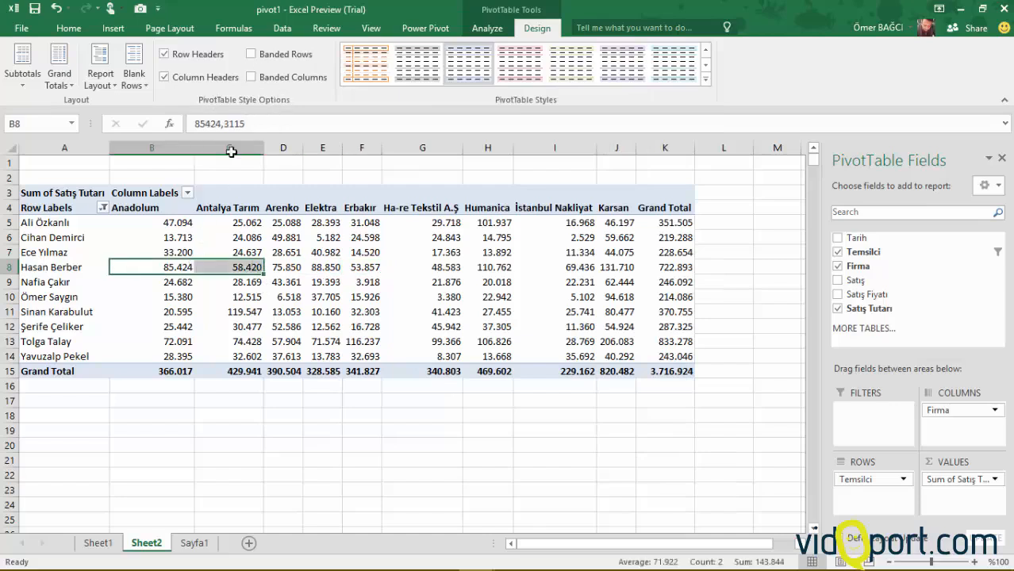
click(286, 54)
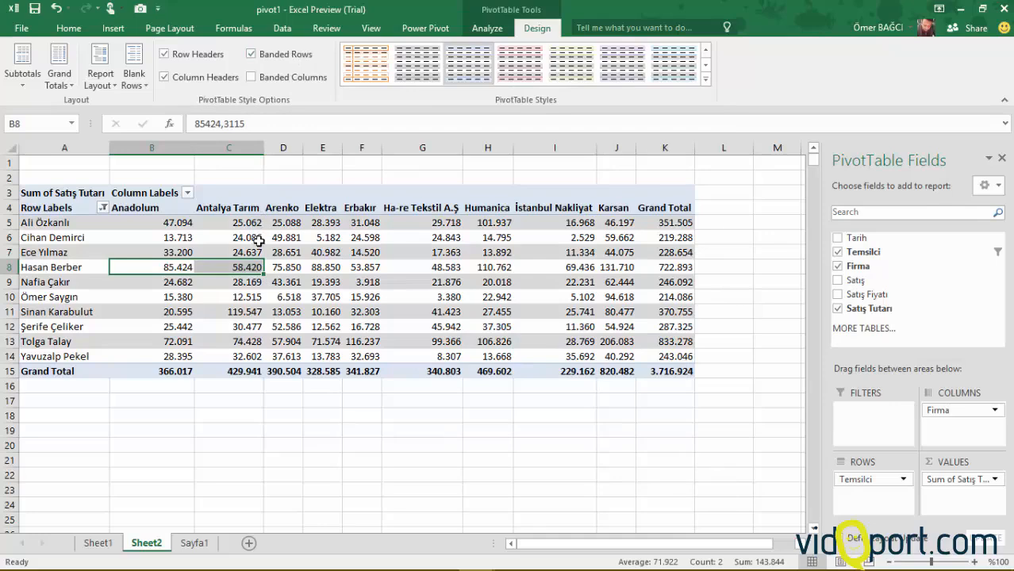
click(270, 77)
click(271, 77)
click(271, 54)
click(270, 77)
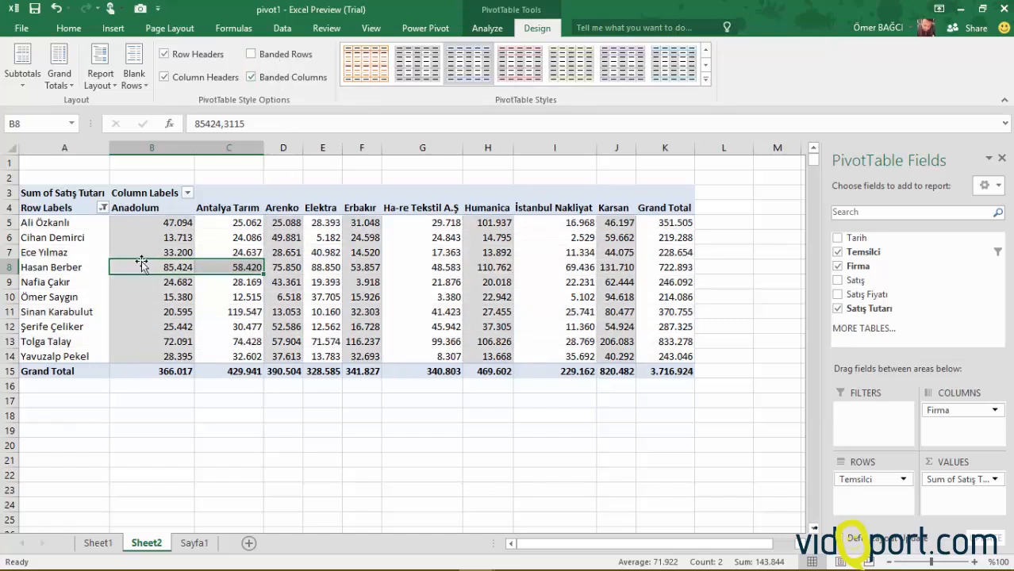
Remove the column banding and compare the pivot table with row headers and column headers switched off, restoring both
click(212, 58)
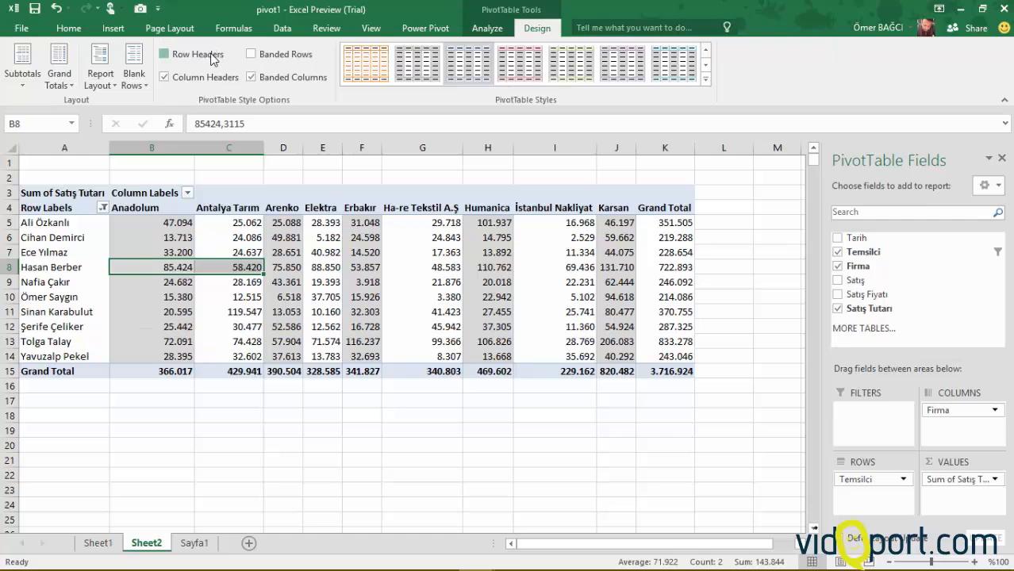
click(211, 58)
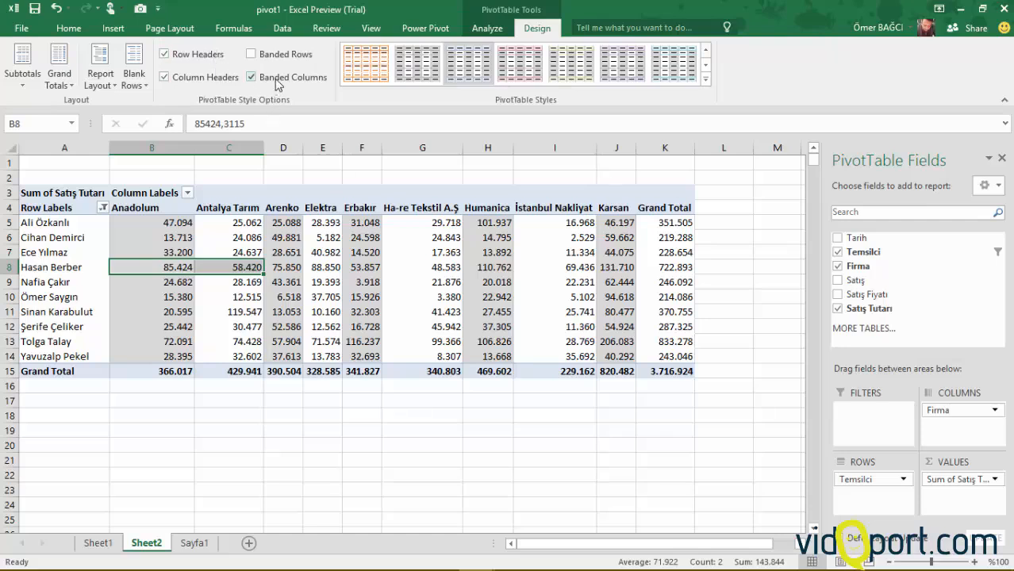
click(276, 80)
click(200, 56)
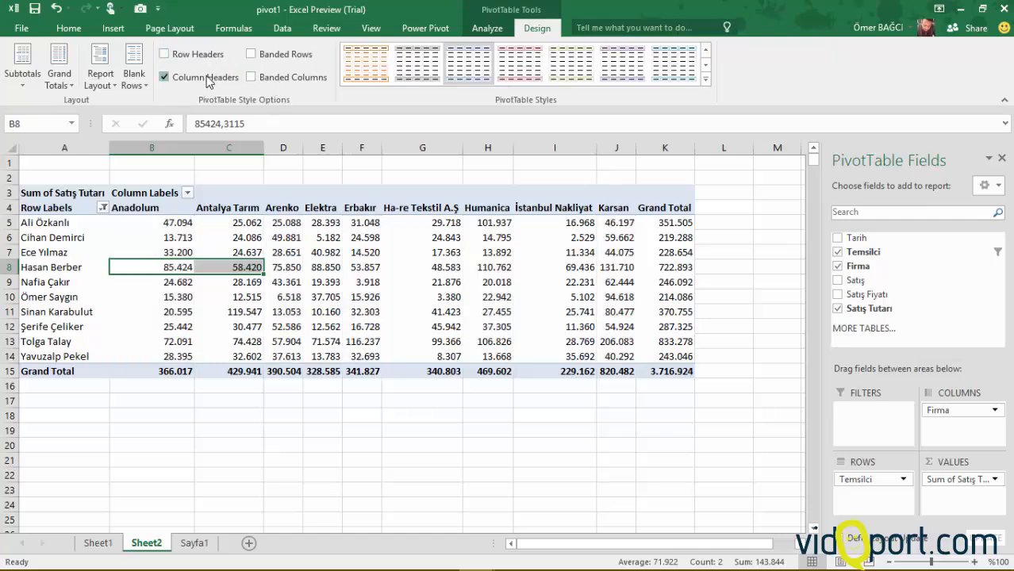
click(208, 78)
click(208, 78)
click(202, 54)
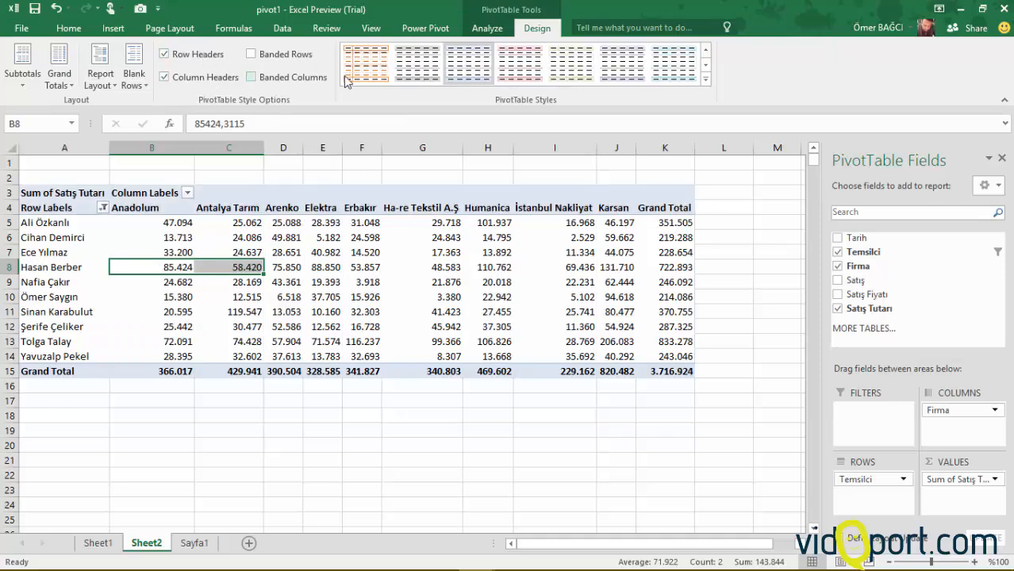
click(205, 57)
click(208, 78)
click(198, 53)
click(206, 77)
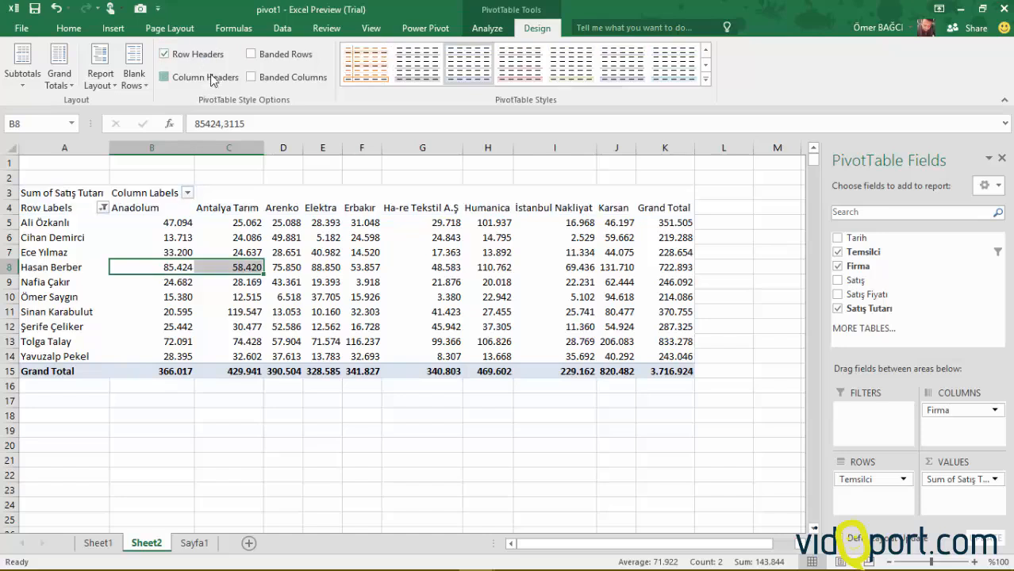
Enable both banded columns and banded rows for the pivot table
click(268, 78)
click(279, 55)
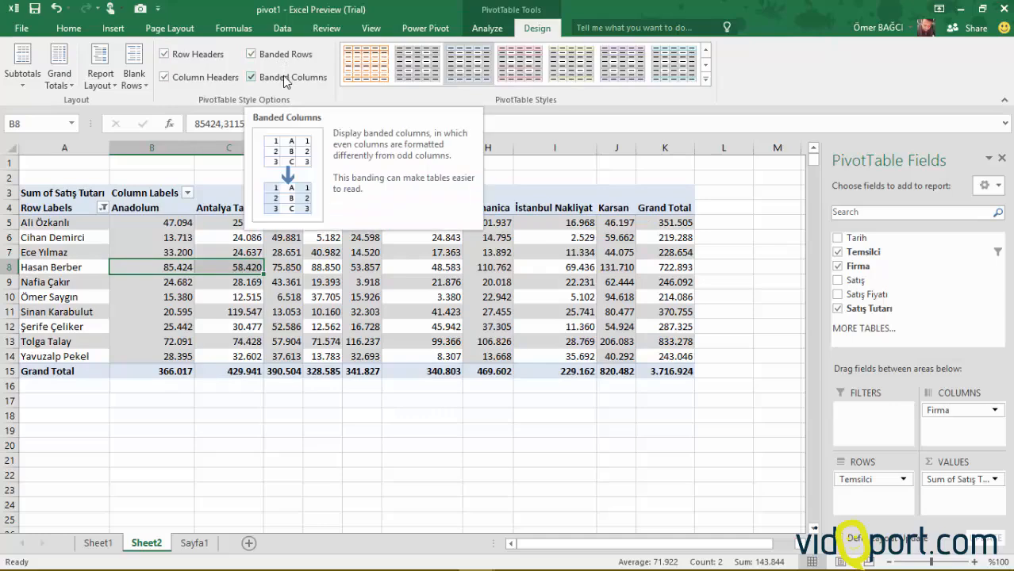
mouse_move(294, 300)
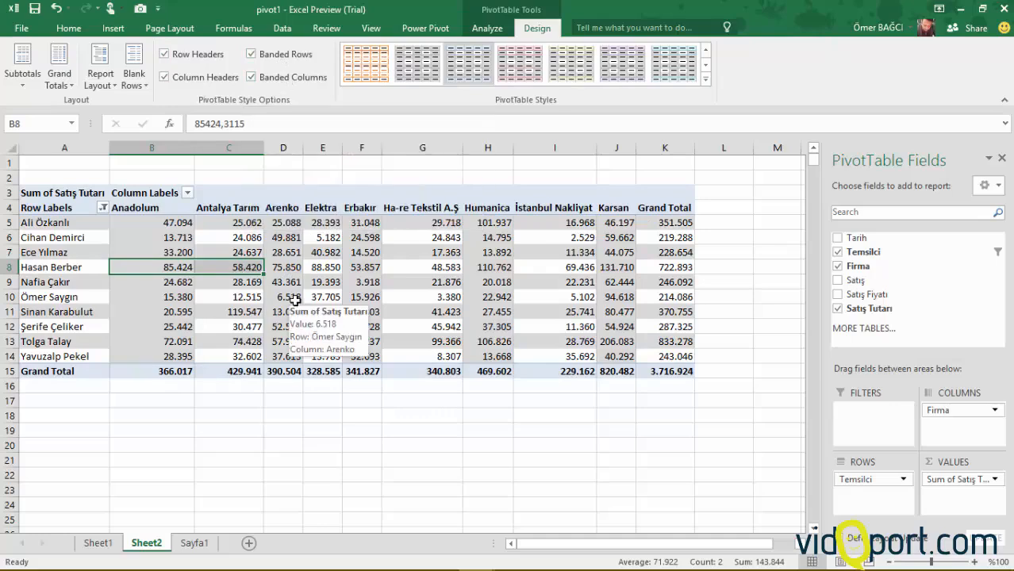
click(294, 300)
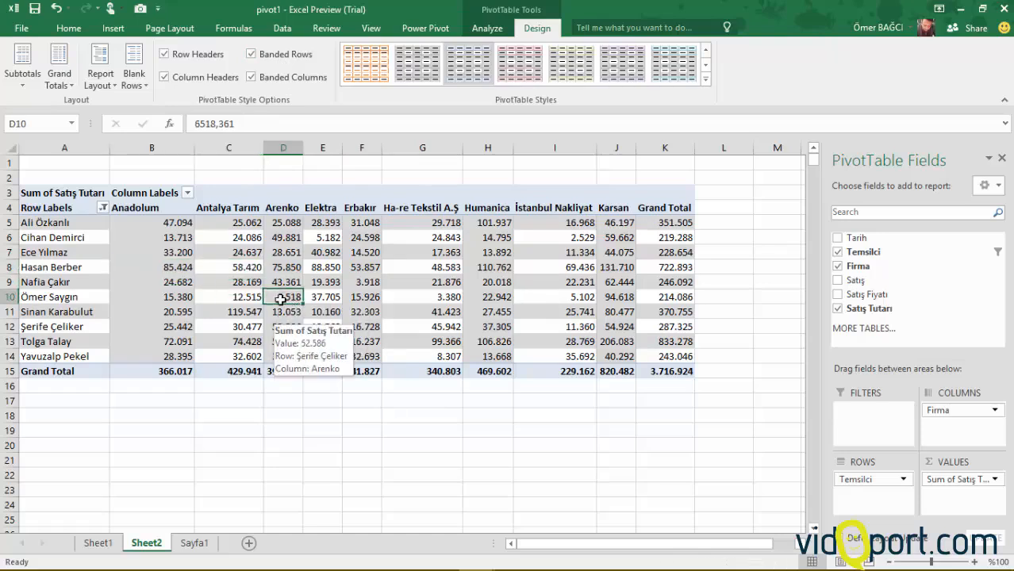
mouse_move(287, 239)
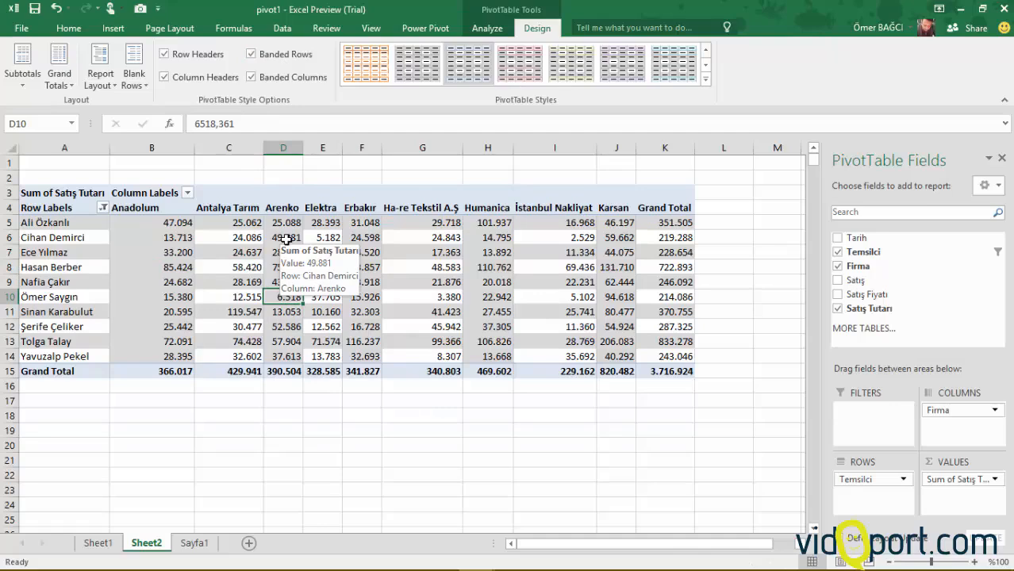
View the report layout, blank rows and grand totals options for the pivot table without changing them
click(97, 83)
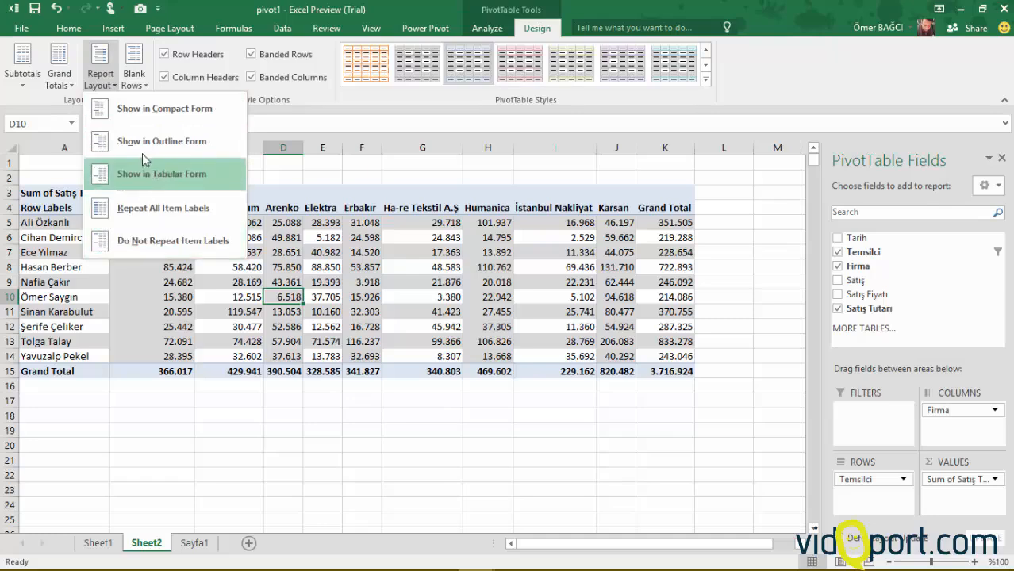
click(141, 80)
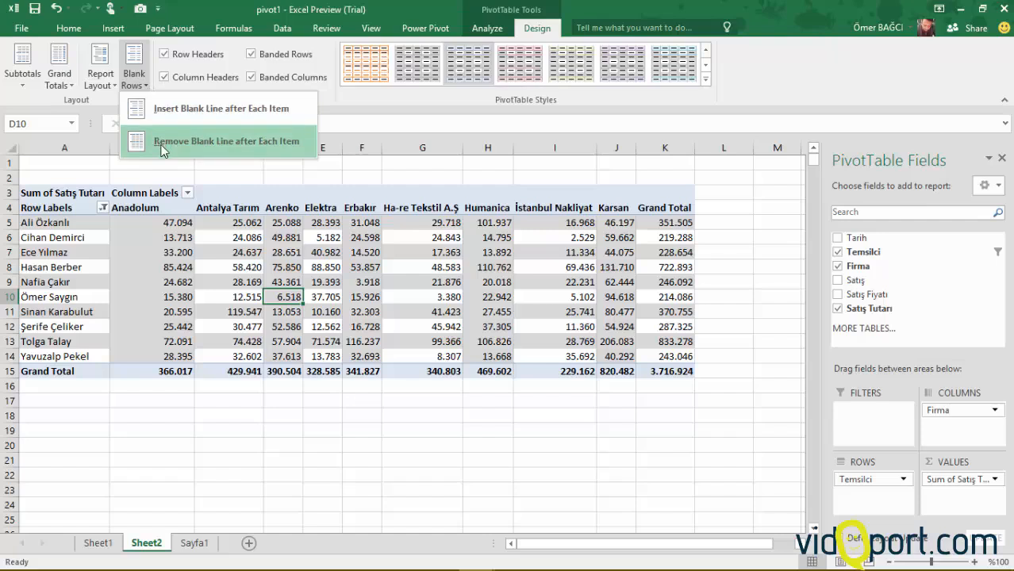
click(58, 79)
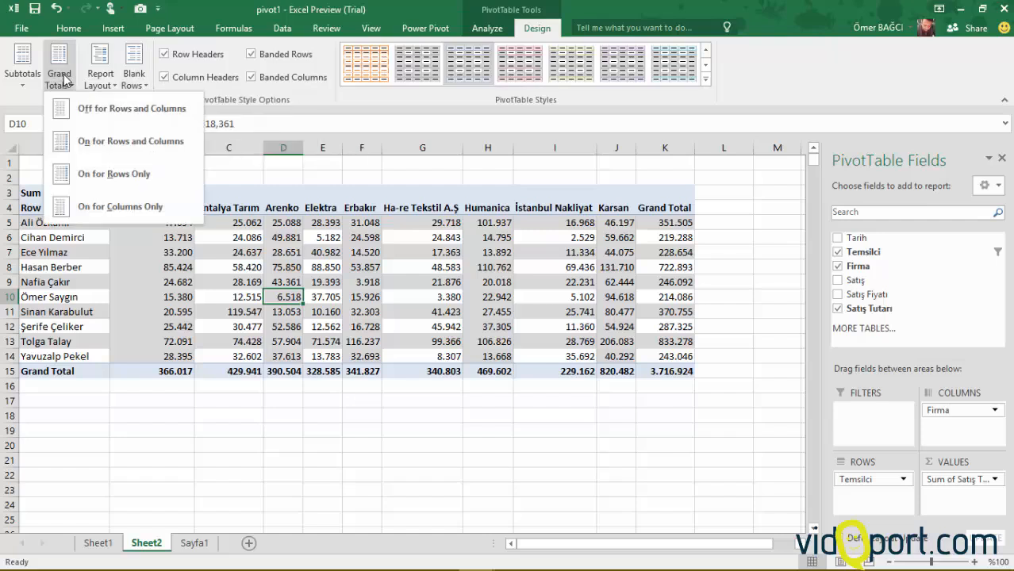
click(101, 314)
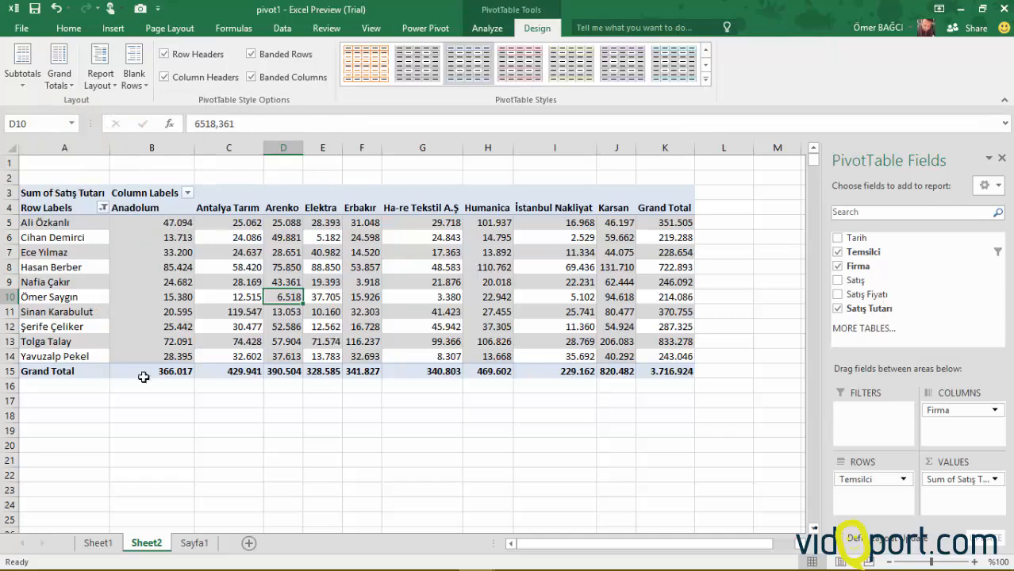
Select the Grand Total row and the Grand Total column in turn to point out the pivot table's totals
drag(158, 374, 676, 367)
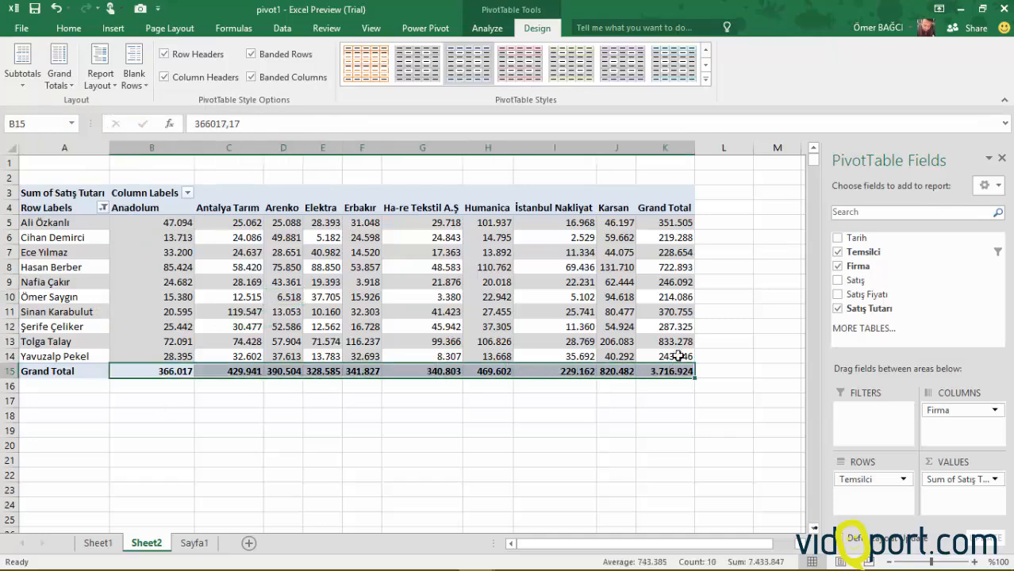
drag(681, 207, 684, 381)
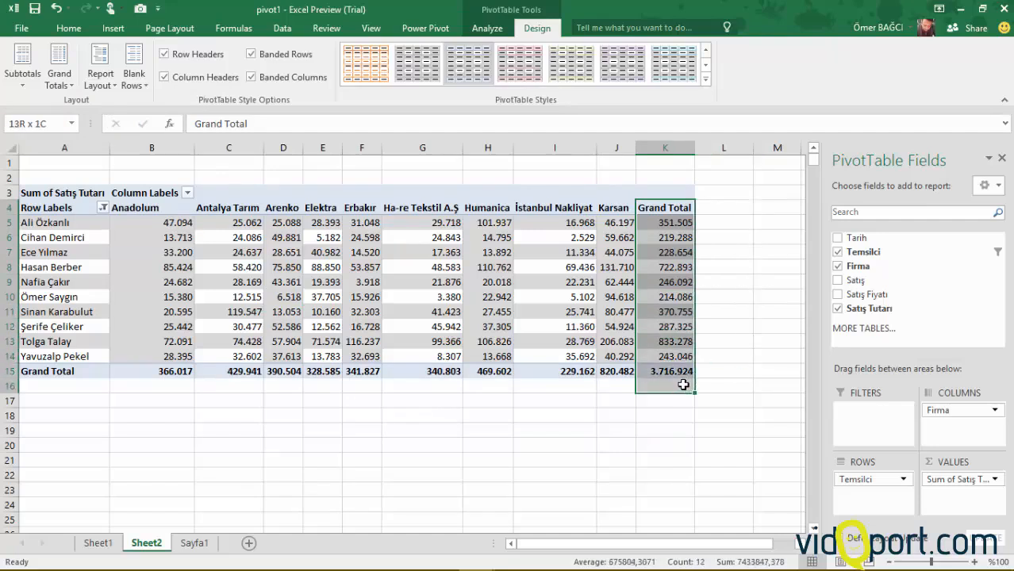
click(677, 329)
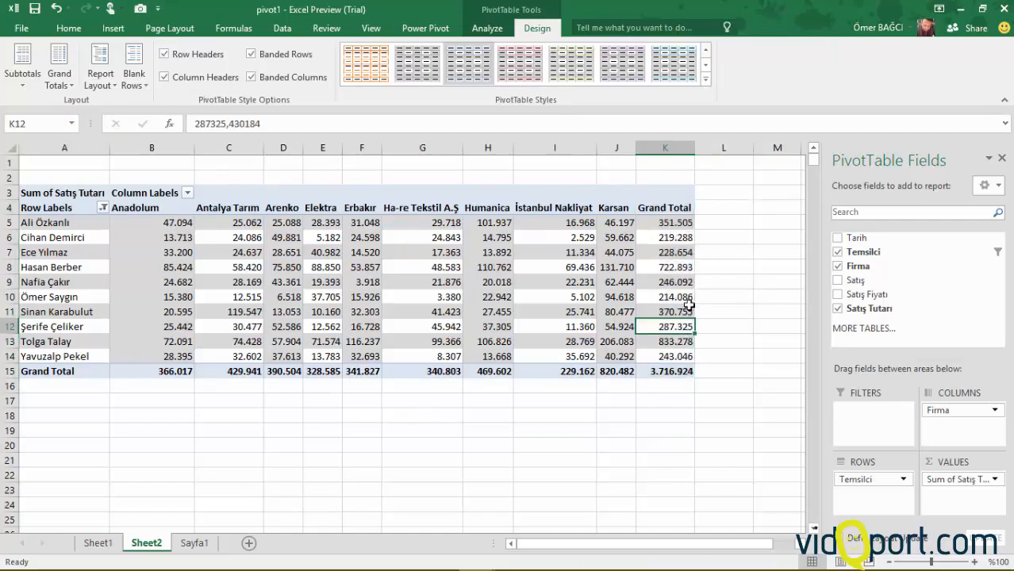
drag(681, 373, 70, 385)
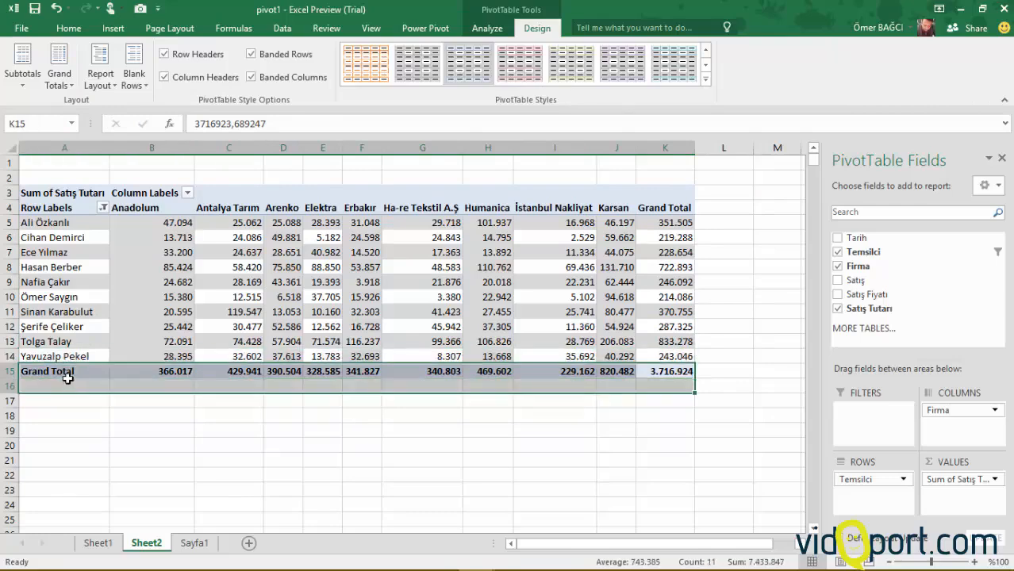
Select the values in the pivot table's Grand Total column to point out the row totals, and view the grand totals options
click(68, 384)
drag(664, 193, 703, 356)
click(663, 313)
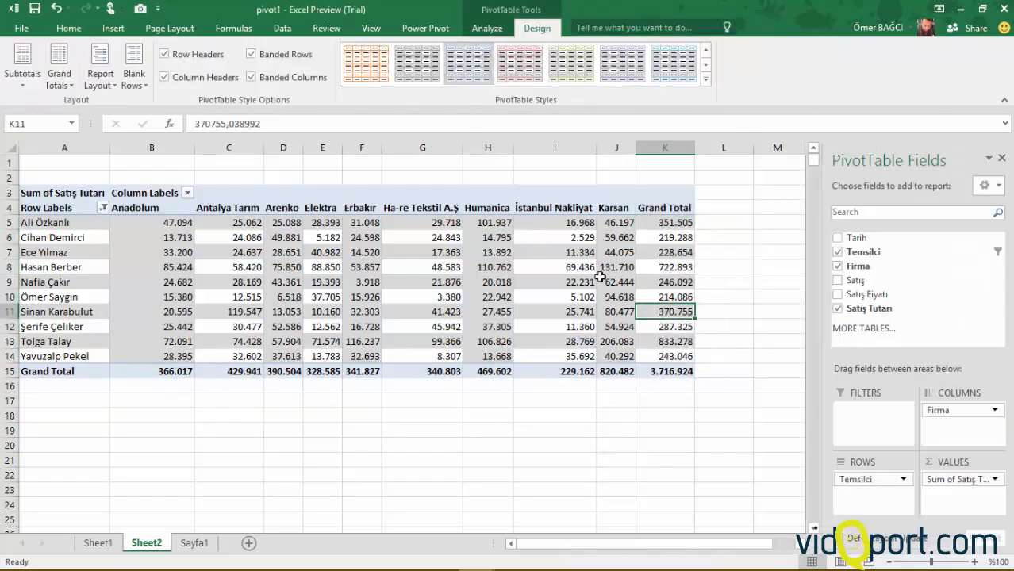
click(60, 79)
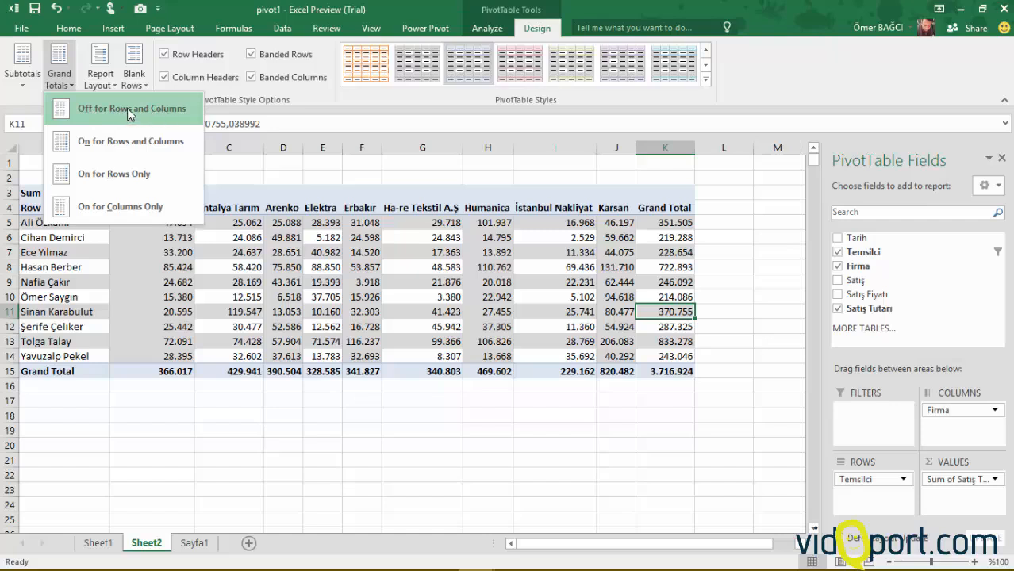
click(169, 373)
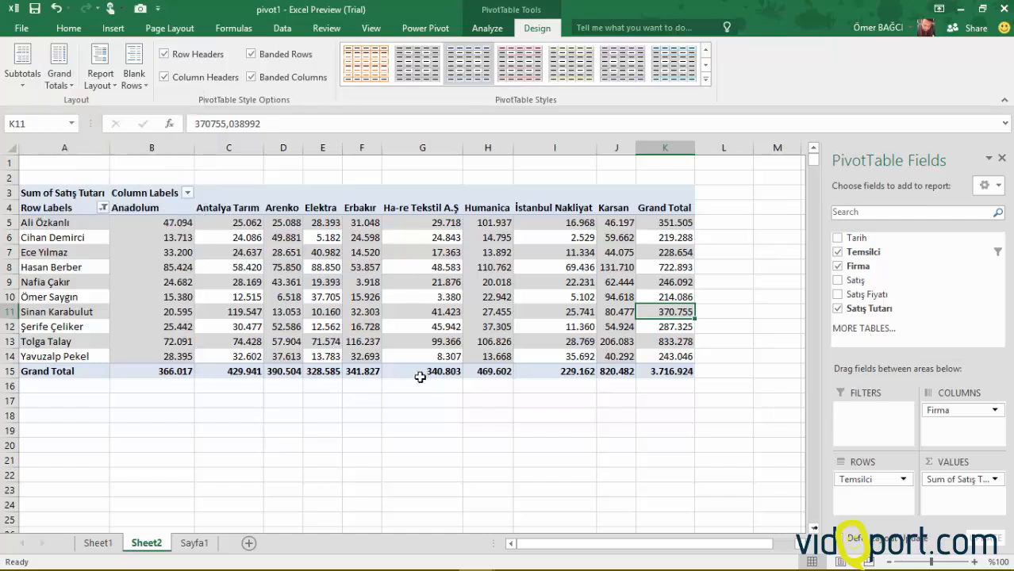
click(684, 356)
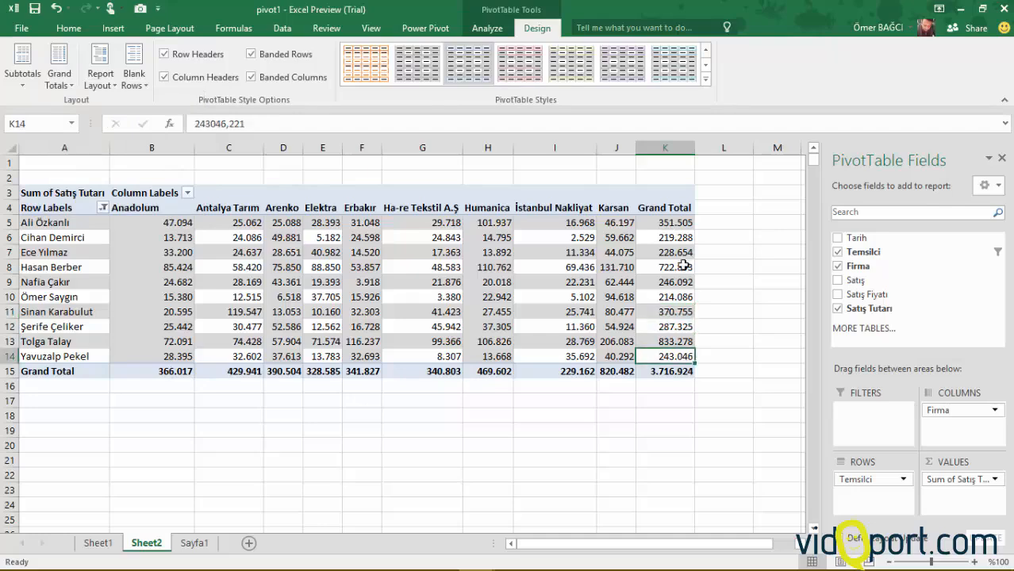
drag(683, 222, 683, 354)
click(679, 297)
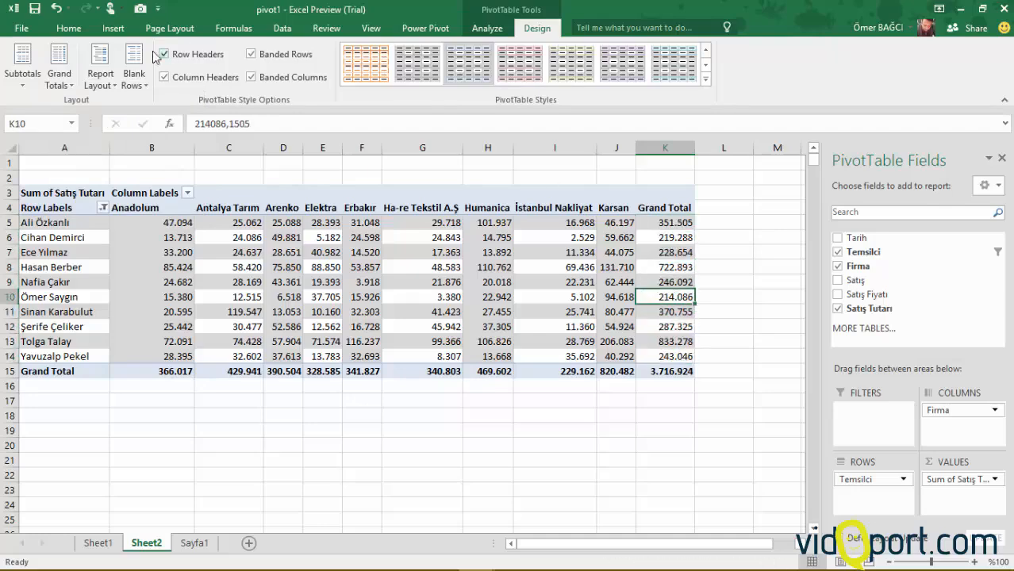
Turn off grand totals for both rows and columns and remove the column banding from the pivot table
click(59, 63)
click(111, 107)
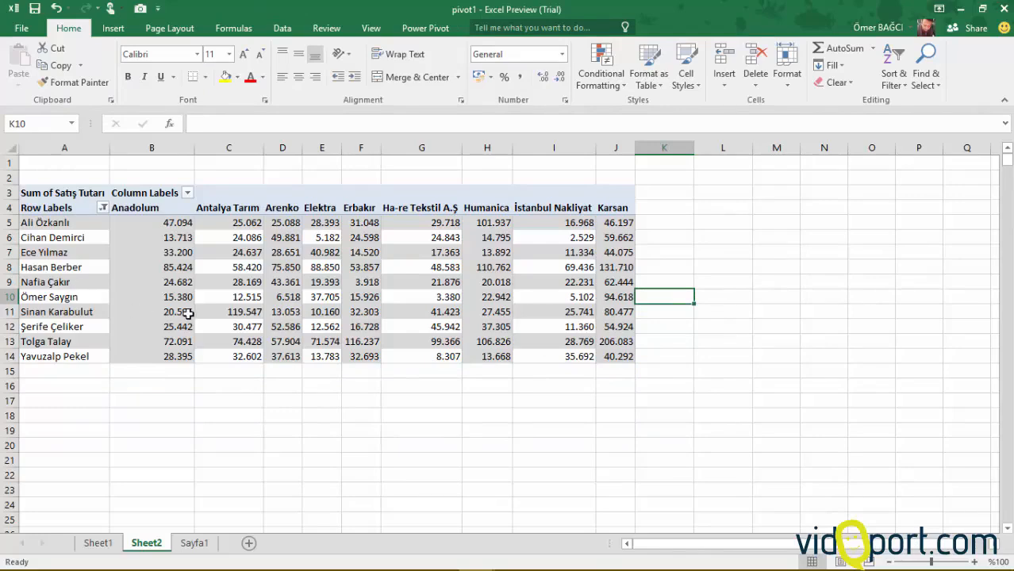
click(188, 313)
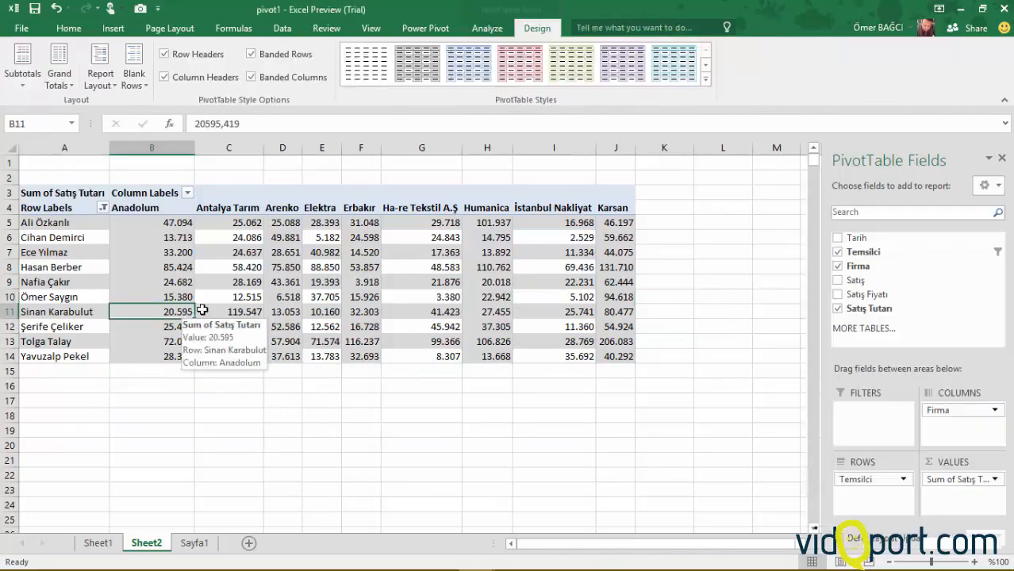
click(273, 80)
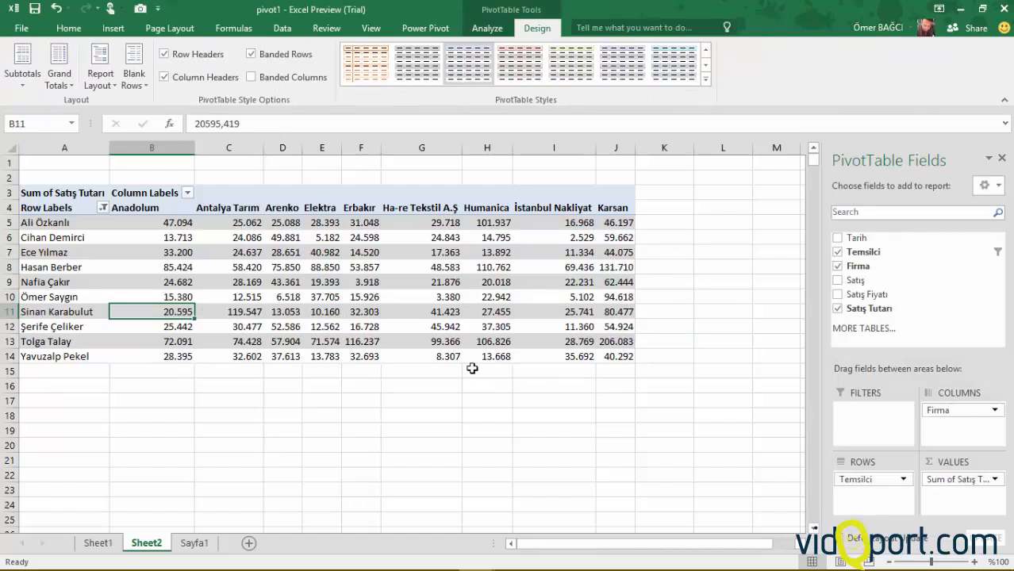
Turn grand totals on for rows and columns, and restrict them to rows only for comparison
click(66, 75)
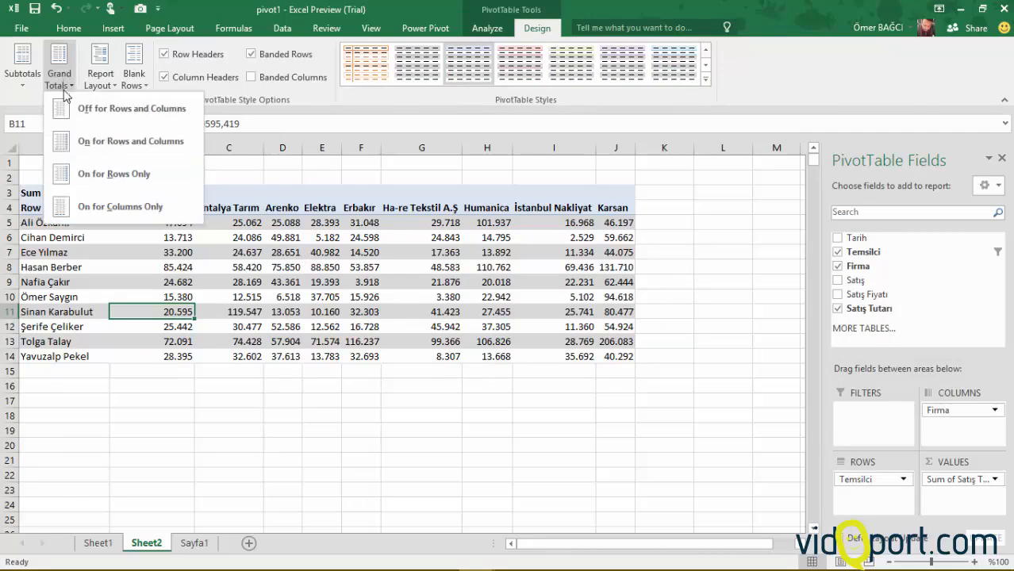
click(89, 143)
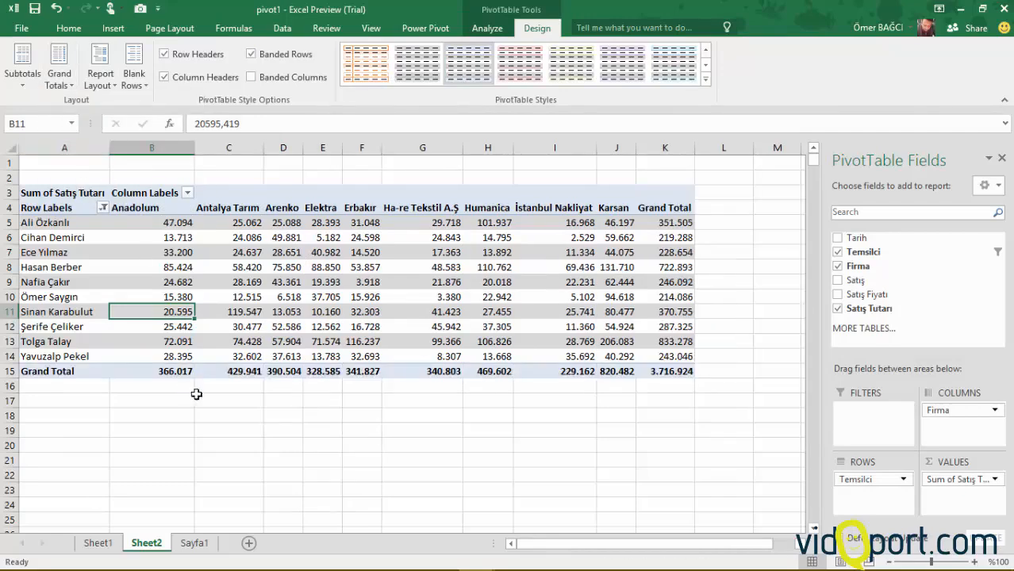
click(59, 76)
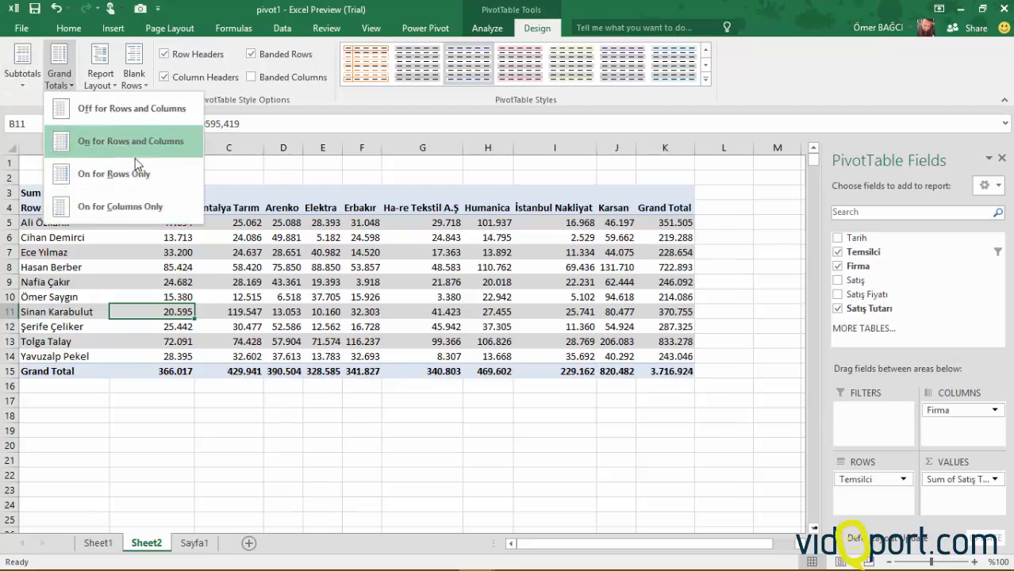
click(140, 181)
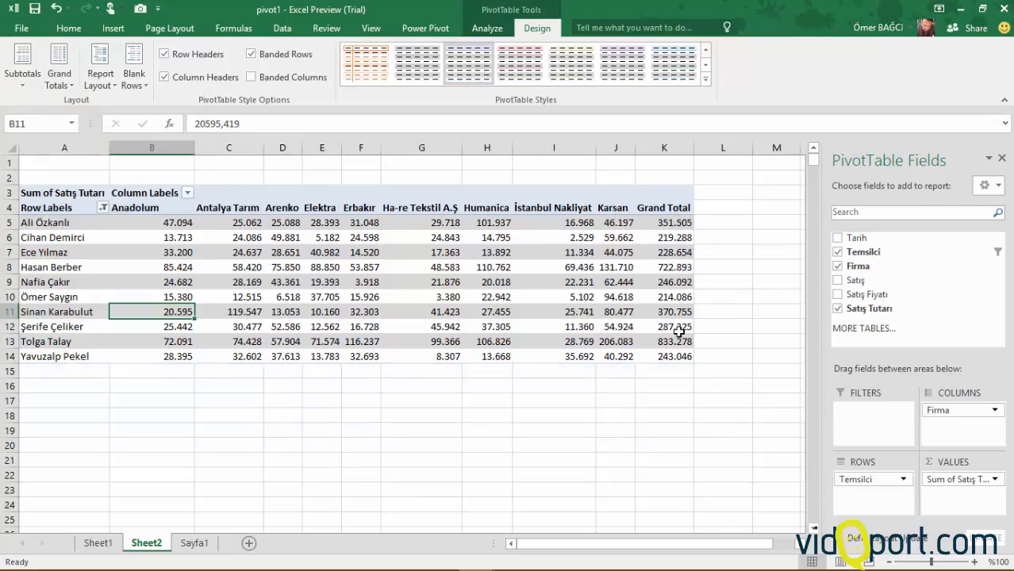
Show grand totals for columns only and select the totals in the pivot table's Grand Total row
click(71, 79)
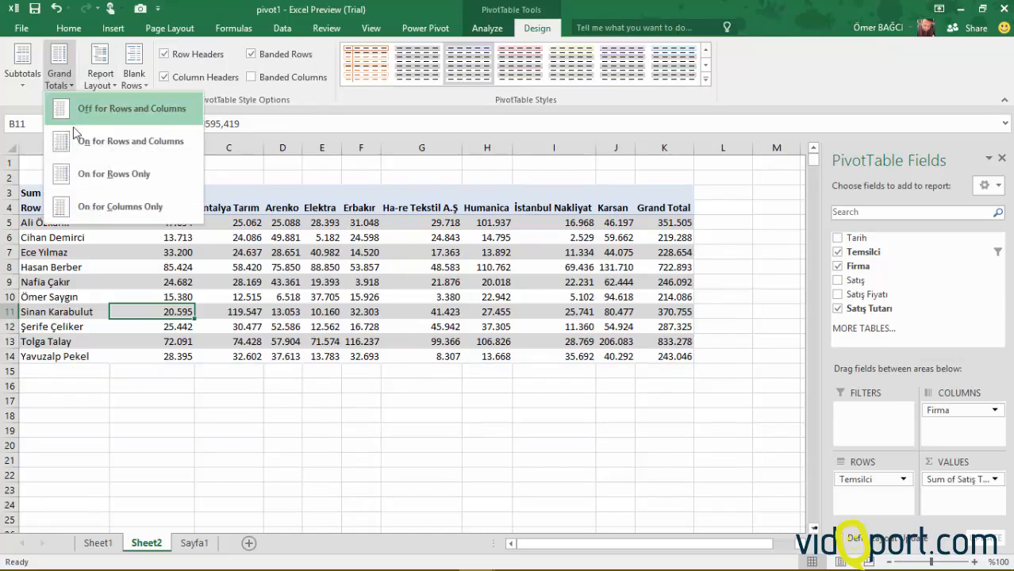
click(127, 207)
drag(183, 372, 578, 377)
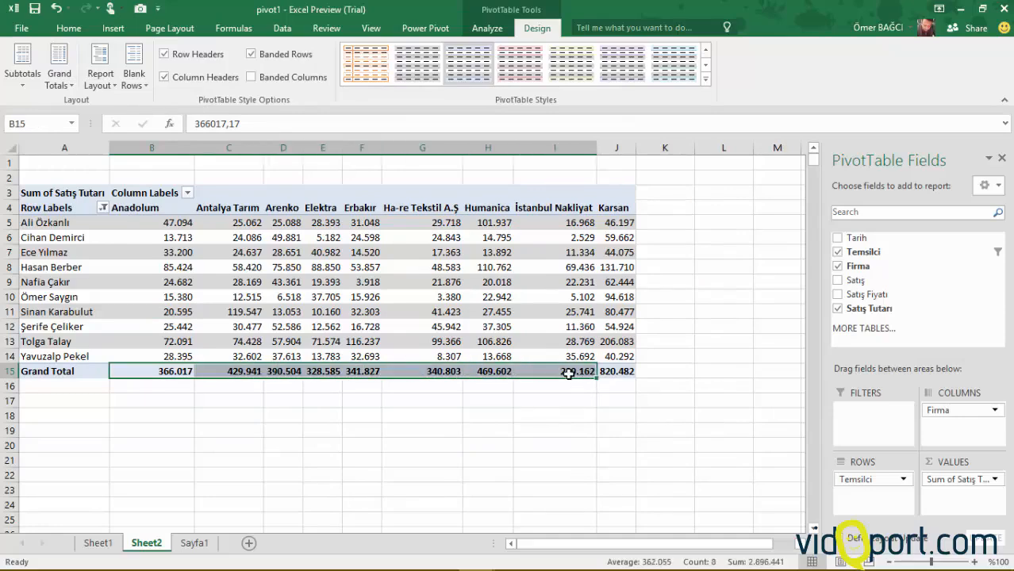
click(566, 373)
click(356, 249)
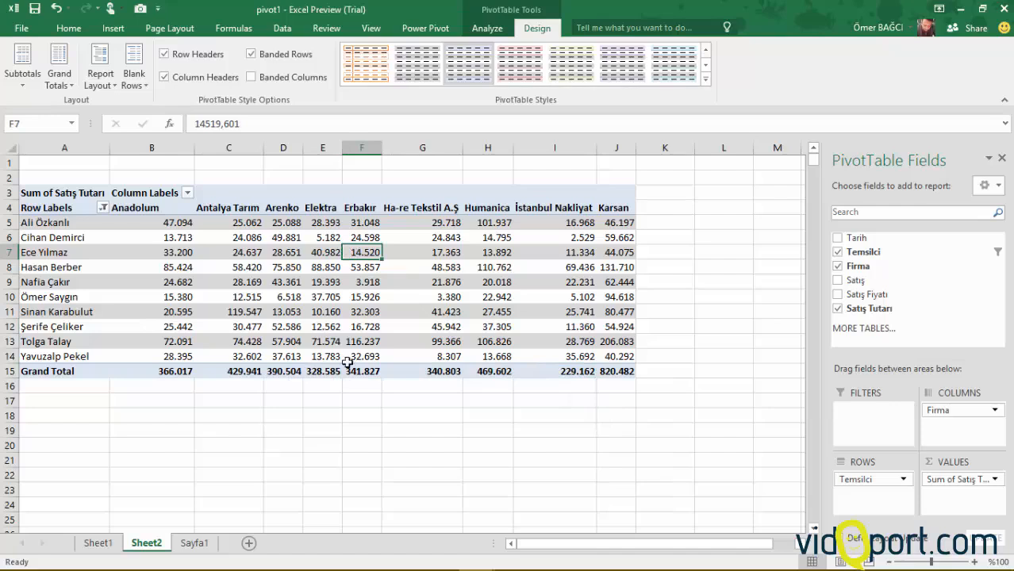
click(222, 312)
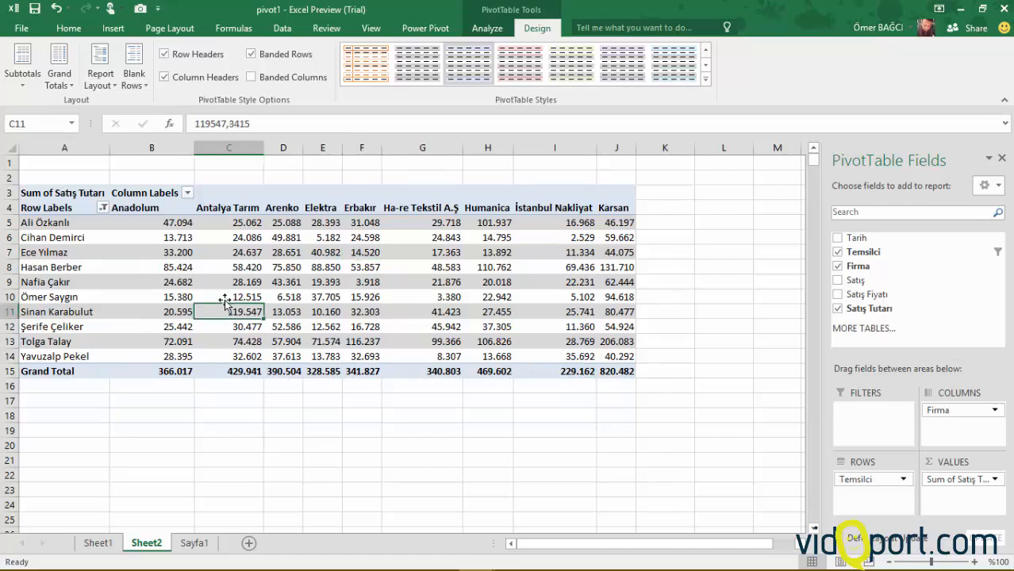
Show all subtotals at the bottom of each group and move the Firma field from columns to rows below Temsilci
click(23, 72)
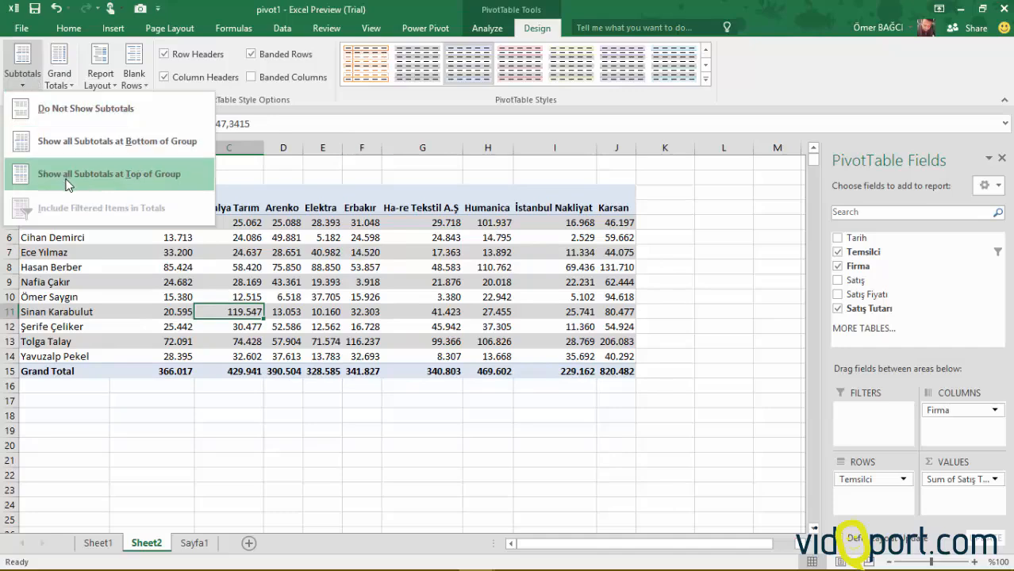
click(69, 151)
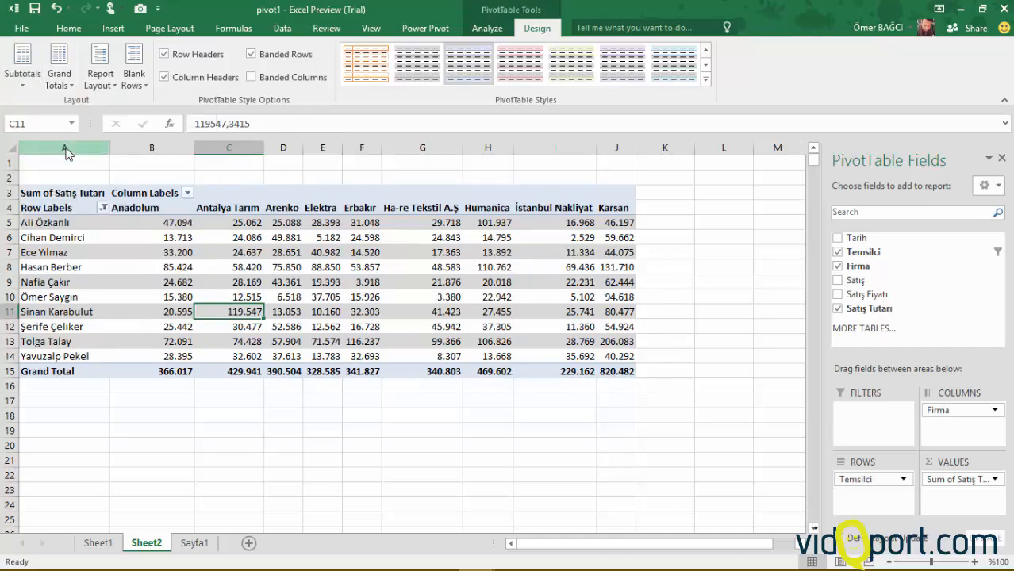
click(83, 275)
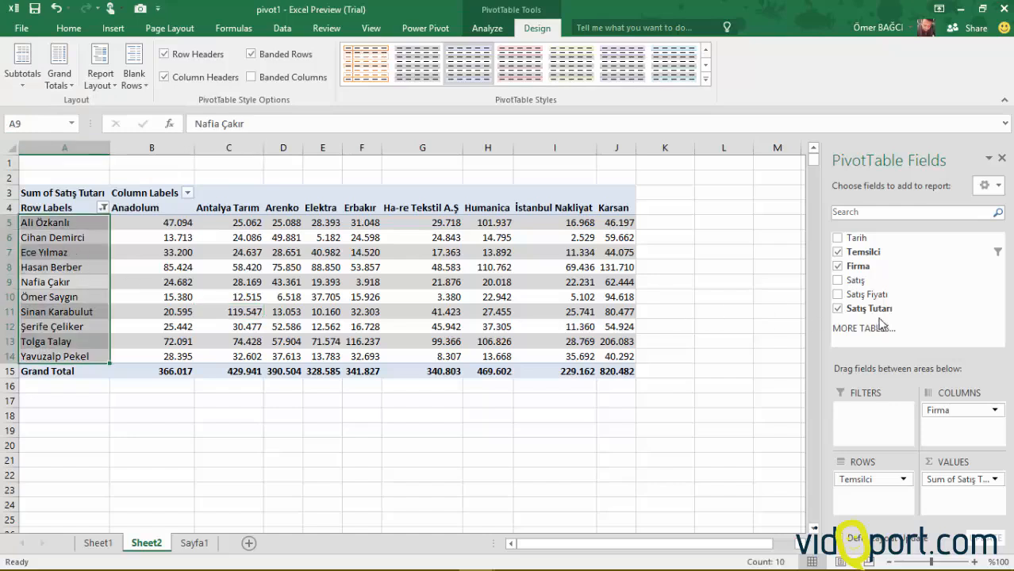
drag(972, 411, 878, 497)
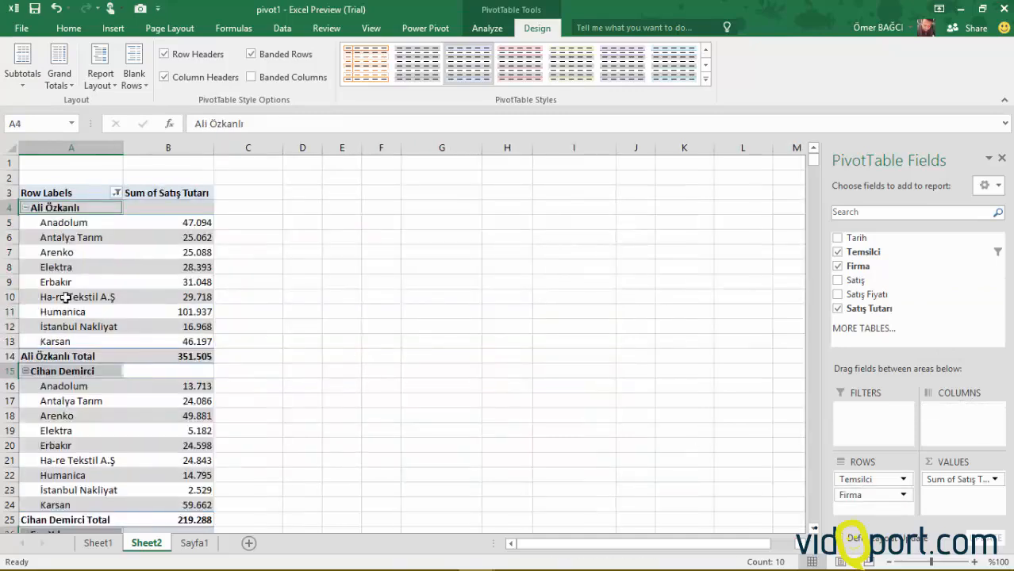
Hide the pivot table's subtotals and select the first representative's sales values to check the group
click(83, 264)
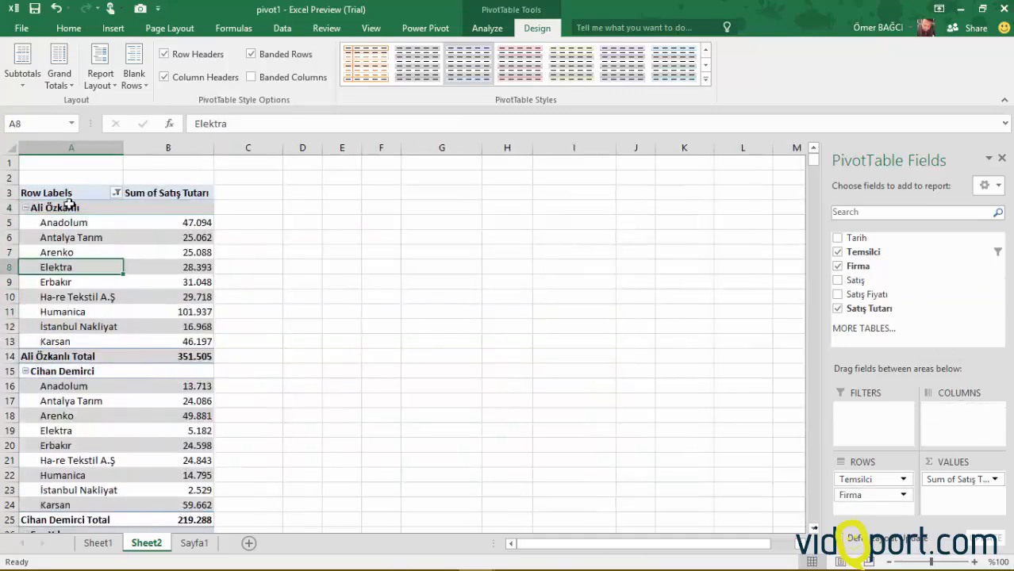
click(26, 87)
click(47, 109)
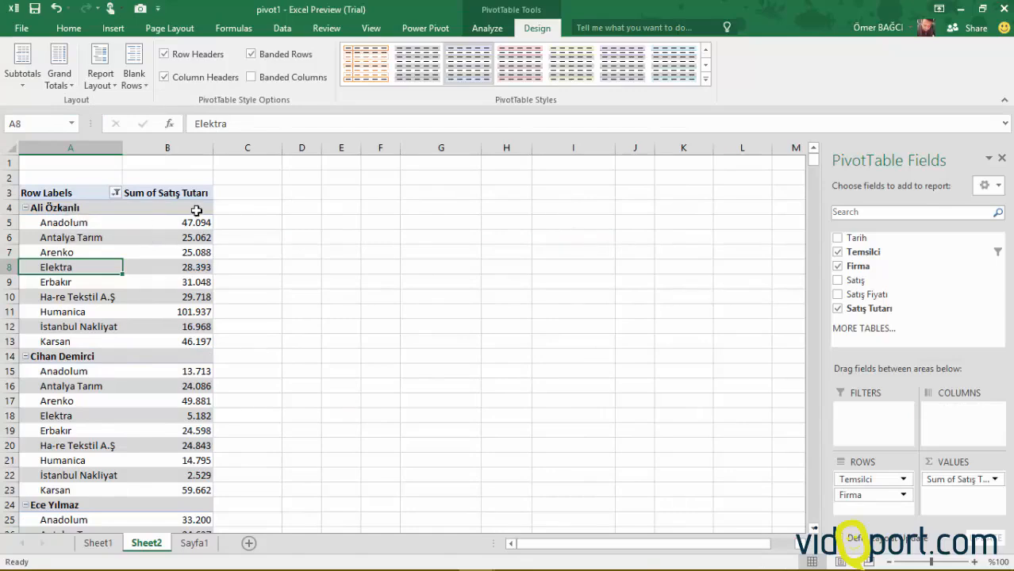
drag(196, 208, 203, 340)
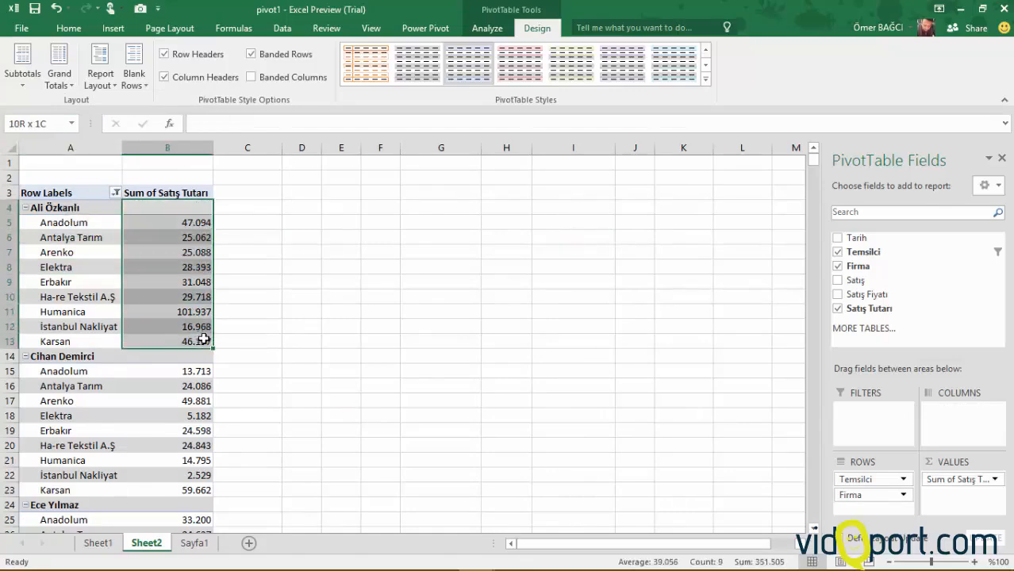
click(195, 206)
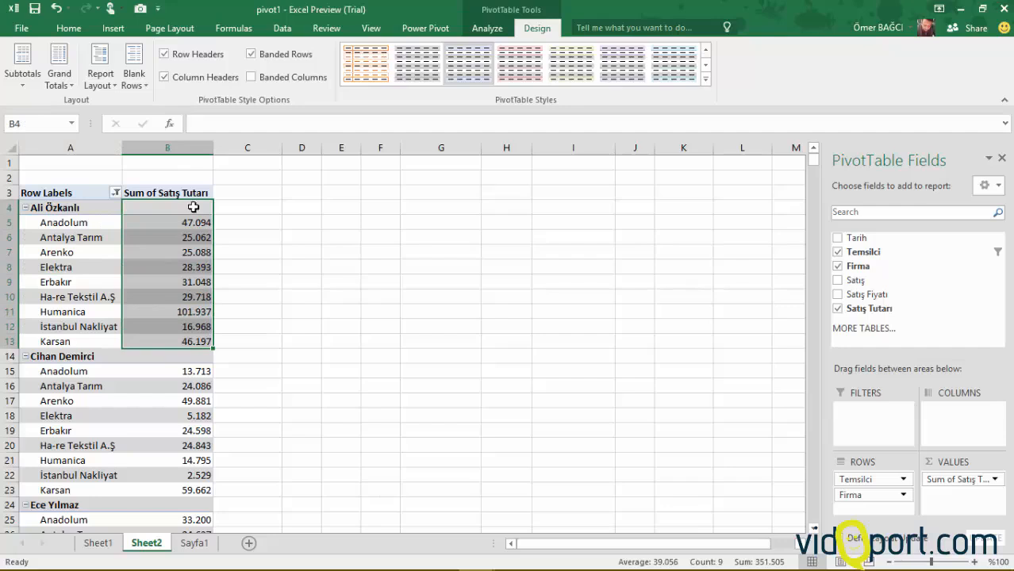
Show all subtotals at the bottom of each group for comparison, and switch them to the top of each group
click(22, 64)
click(48, 148)
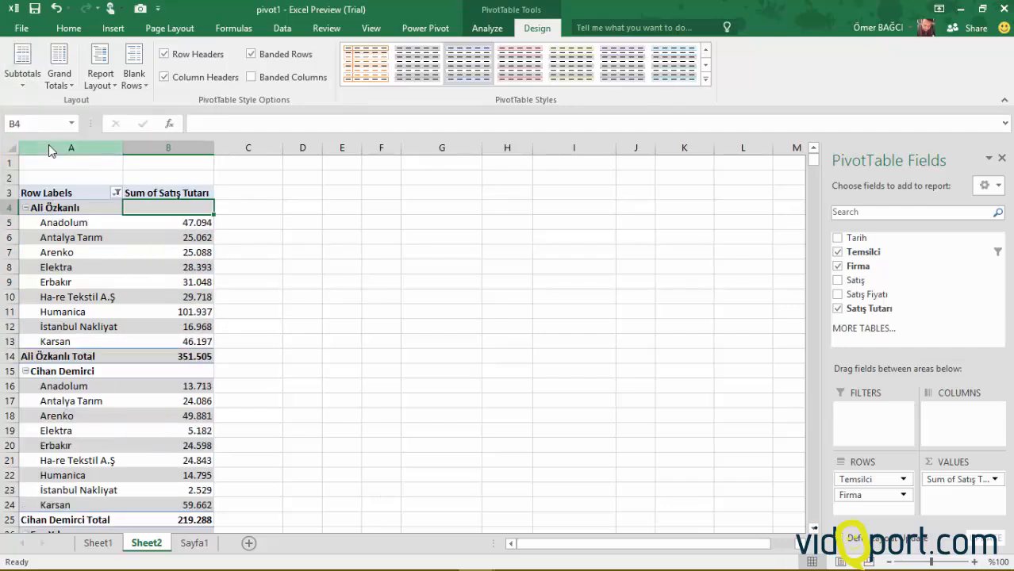
click(24, 65)
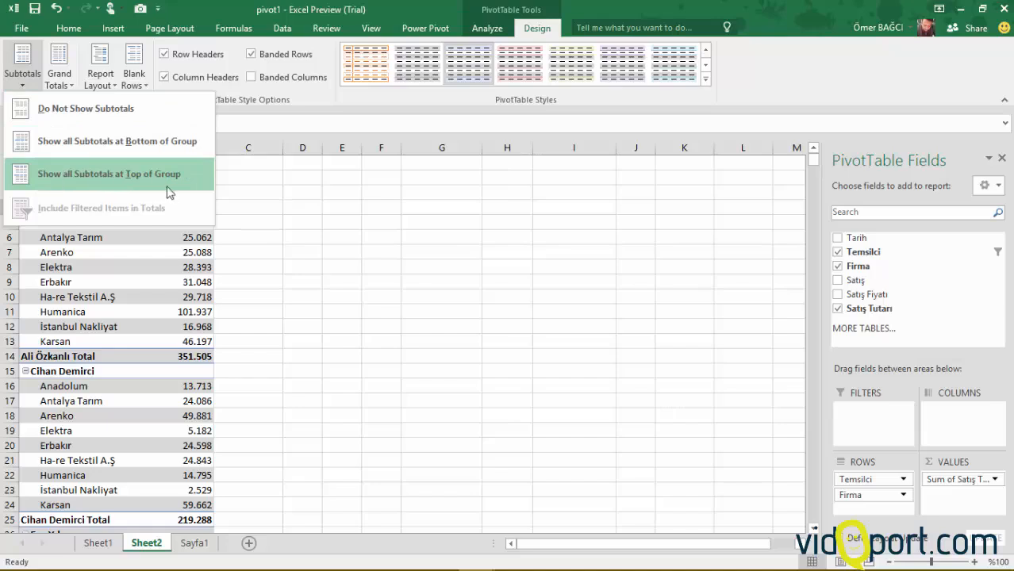
click(190, 174)
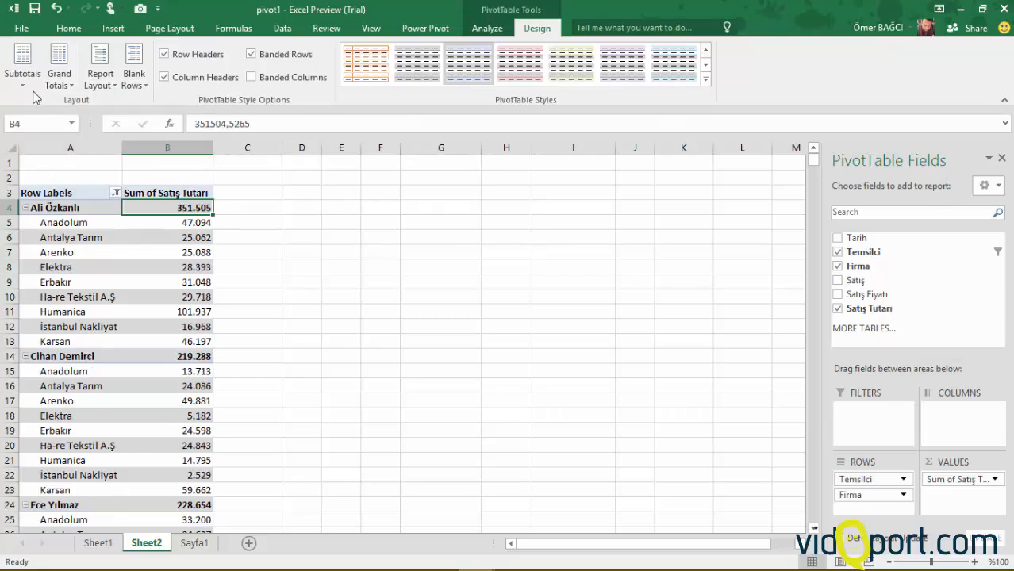
Examine the subtotals at the top of each representative's group and the company sales values further down the pivot table
click(198, 296)
scroll(199, 268, down, 18)
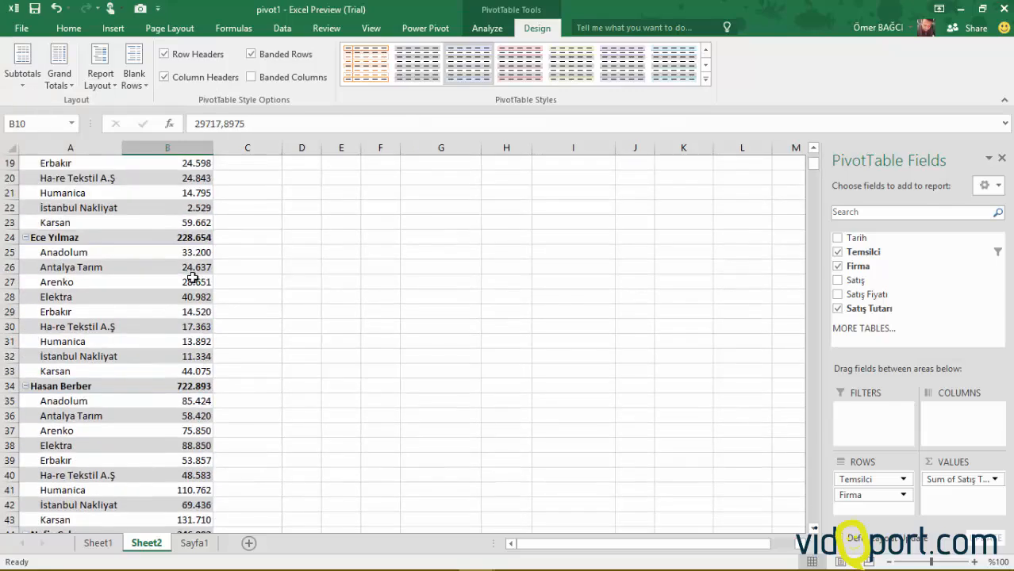
click(109, 231)
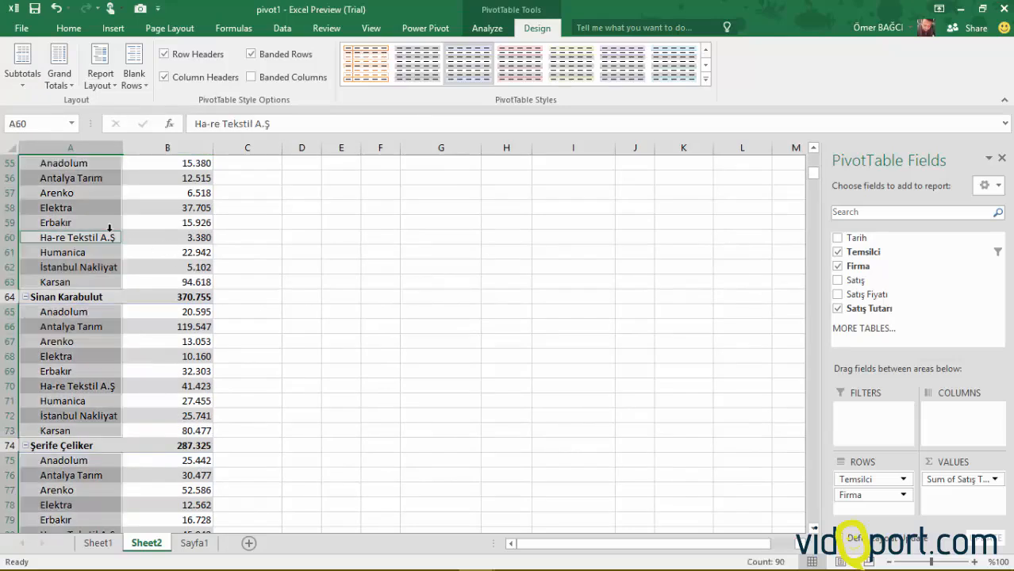
drag(135, 231, 139, 222)
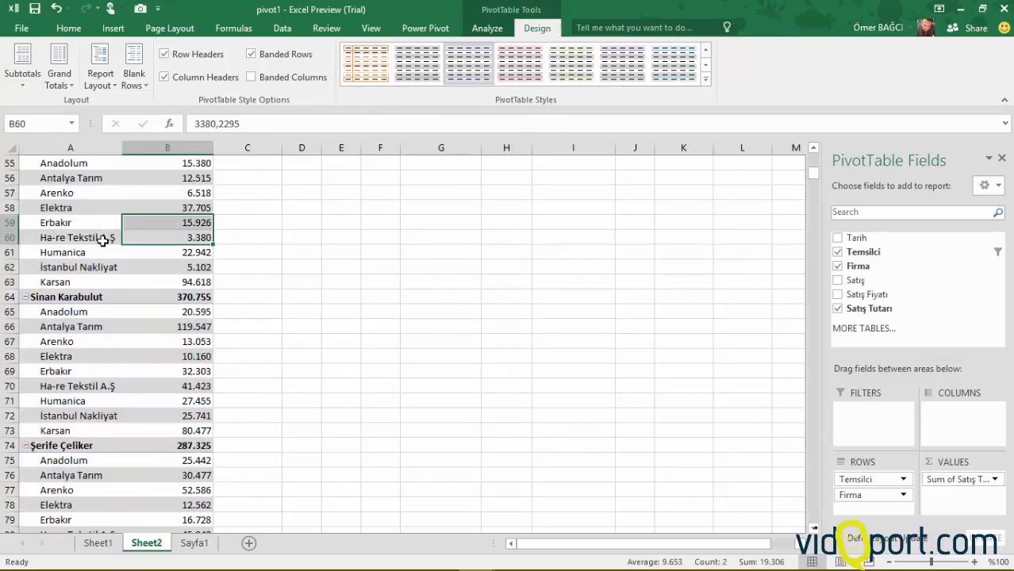
click(205, 296)
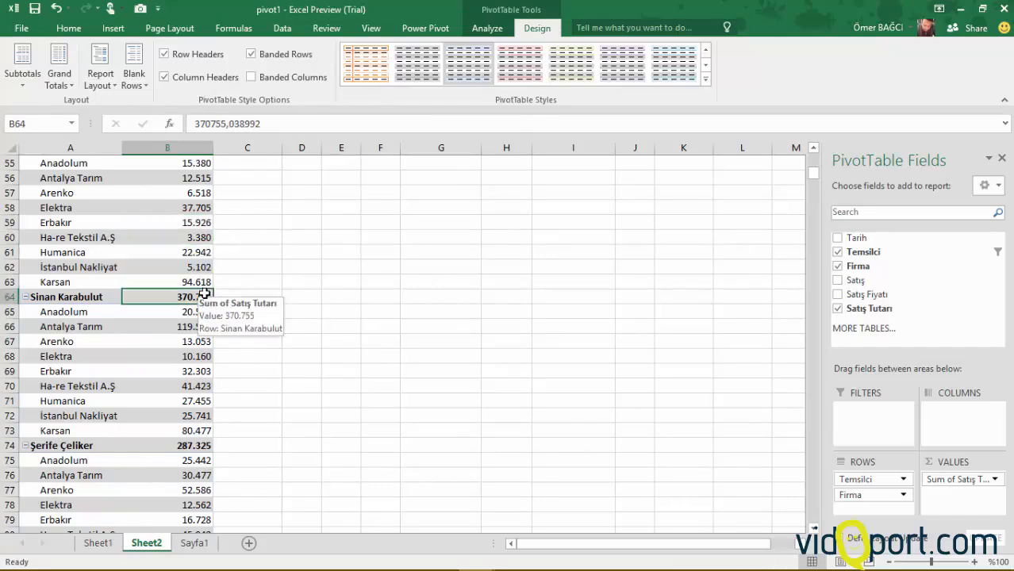
click(188, 238)
click(183, 207)
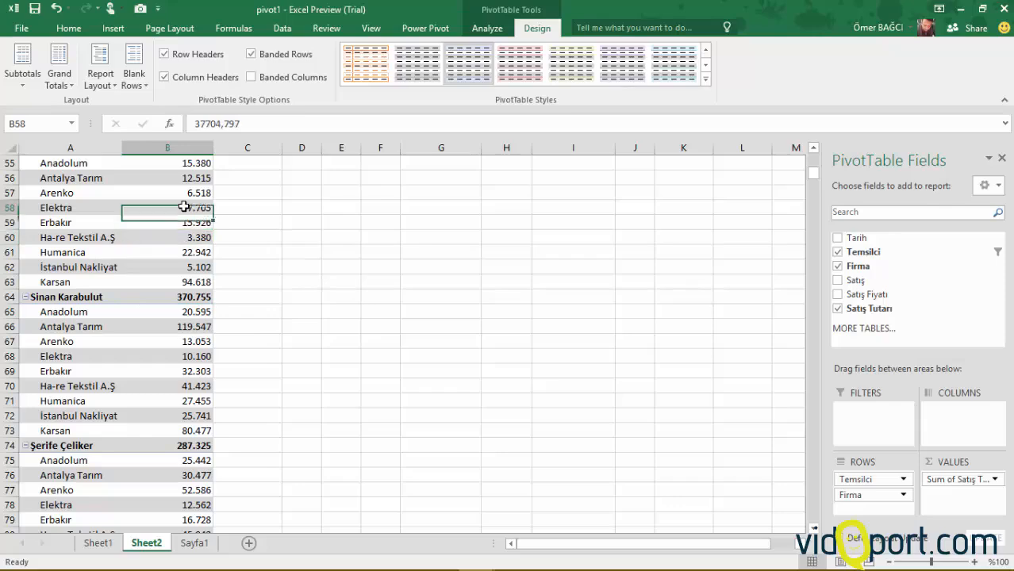
scroll(181, 205, up, 3)
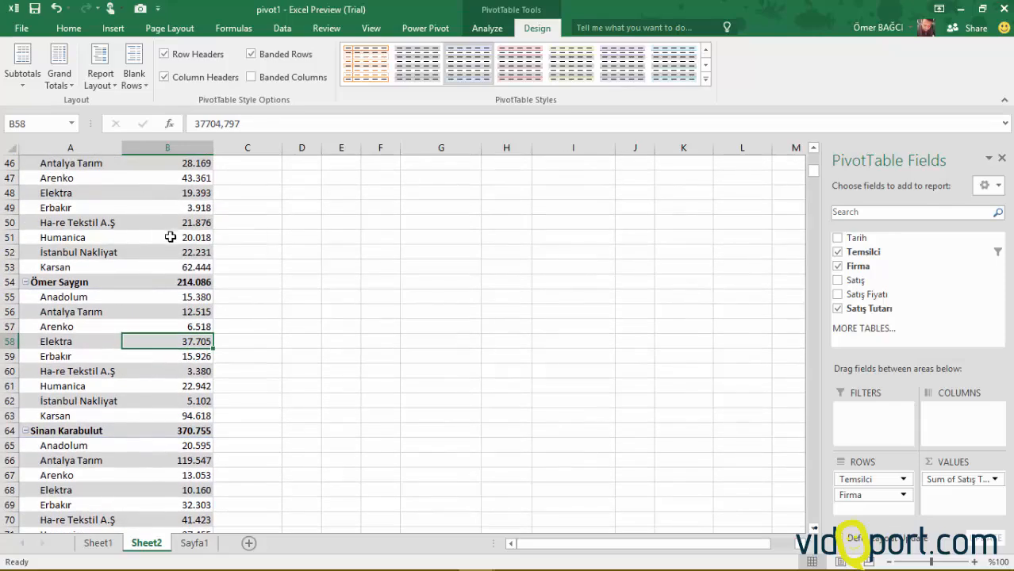
click(159, 312)
click(154, 253)
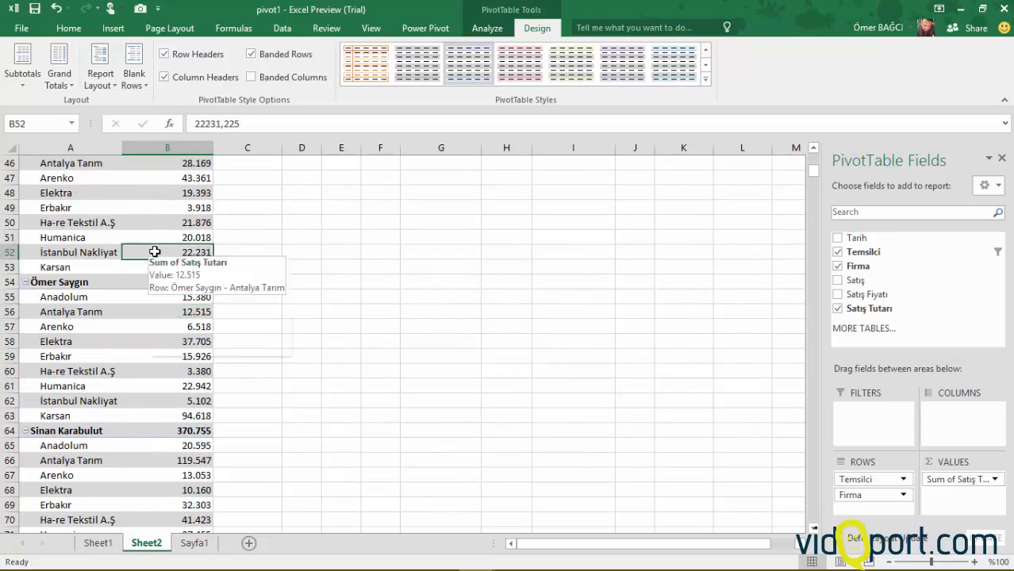